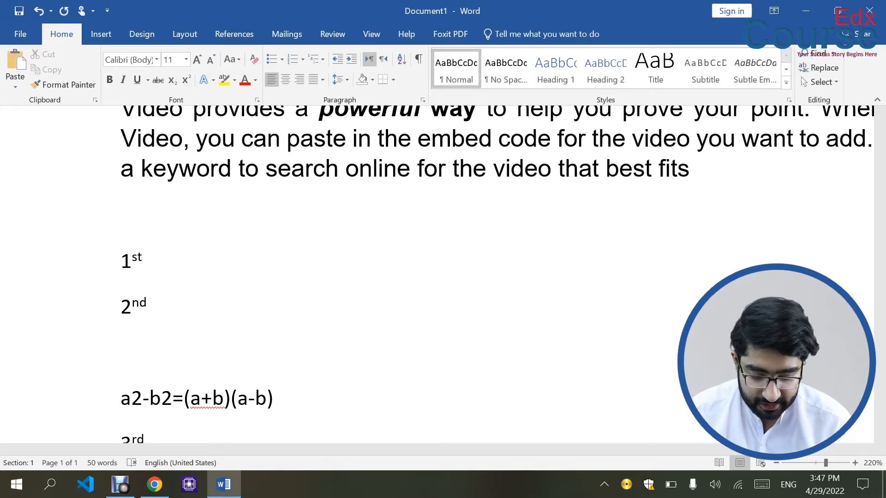
Undo the last formatting on b2, and format only the 2 after b in the a2-b2=(a+b)(a-b) equation as superscript.
click(185, 80)
key(ctrl+z)
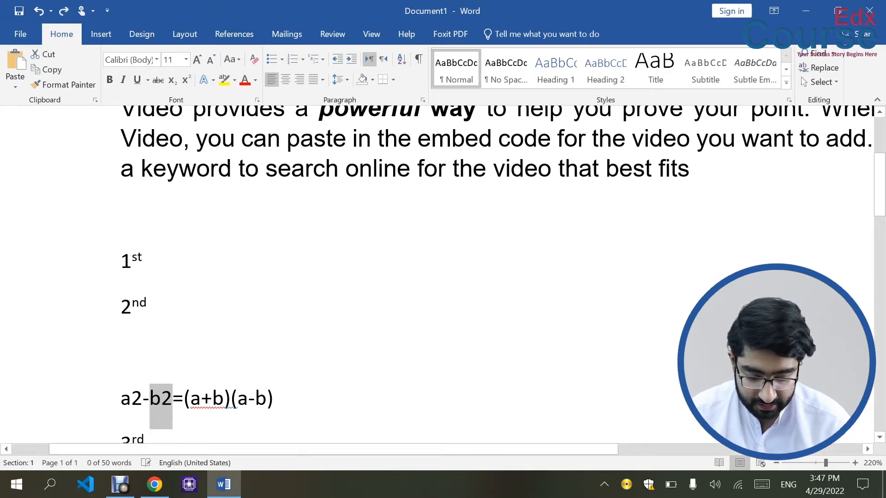
key(Right)
key(shift+Left)
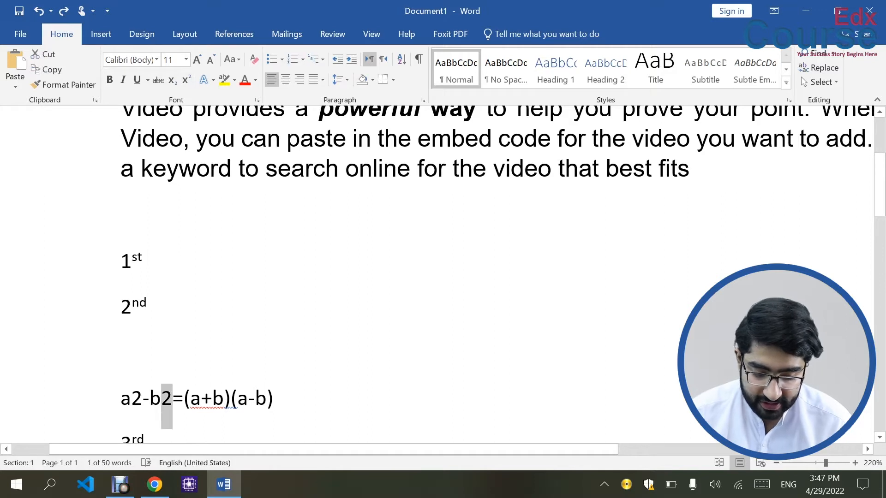
click(185, 80)
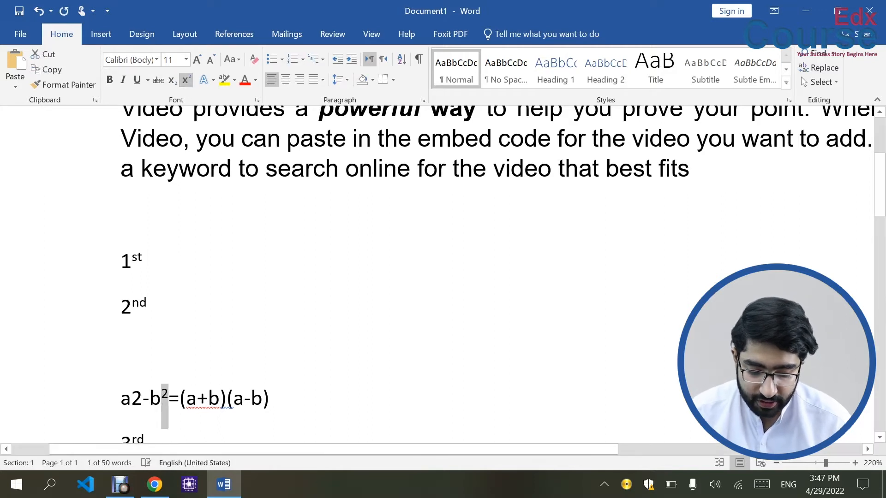
Format the 2 after the first a in the equation as superscript.
key(Left)
key(Left)
key(Left)
key(shift+Left)
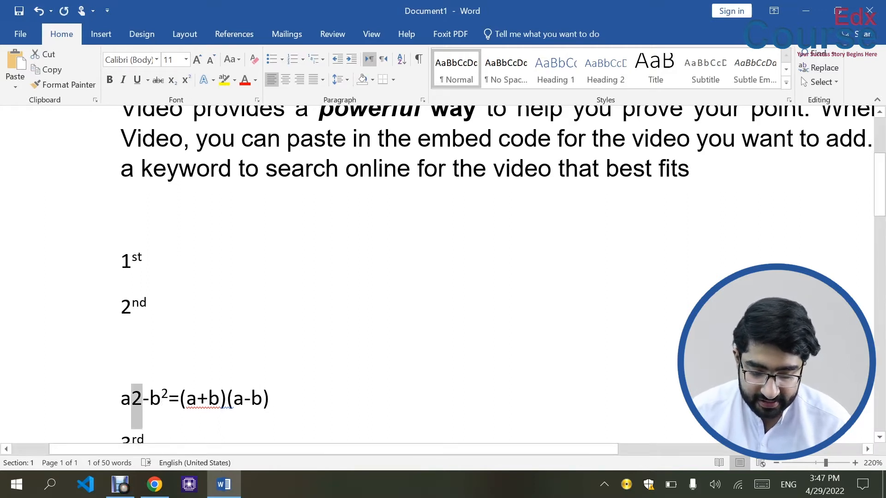
click(186, 80)
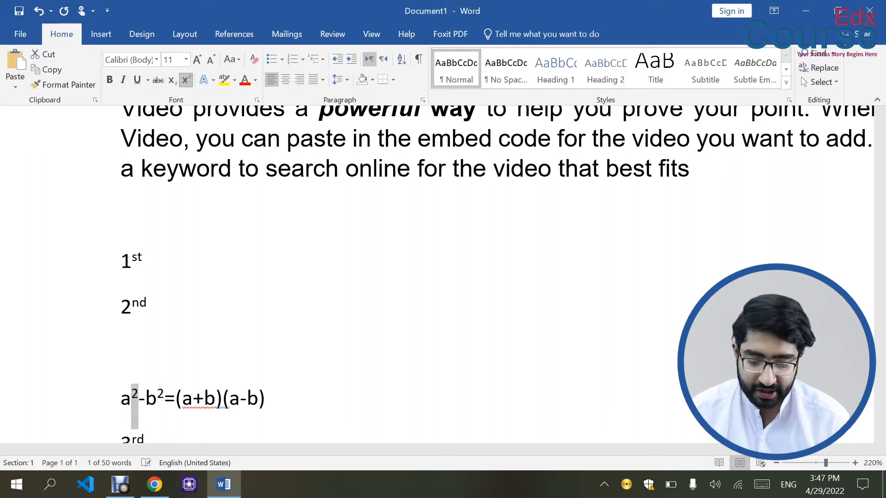
click(147, 261)
drag(273, 399, 119, 399)
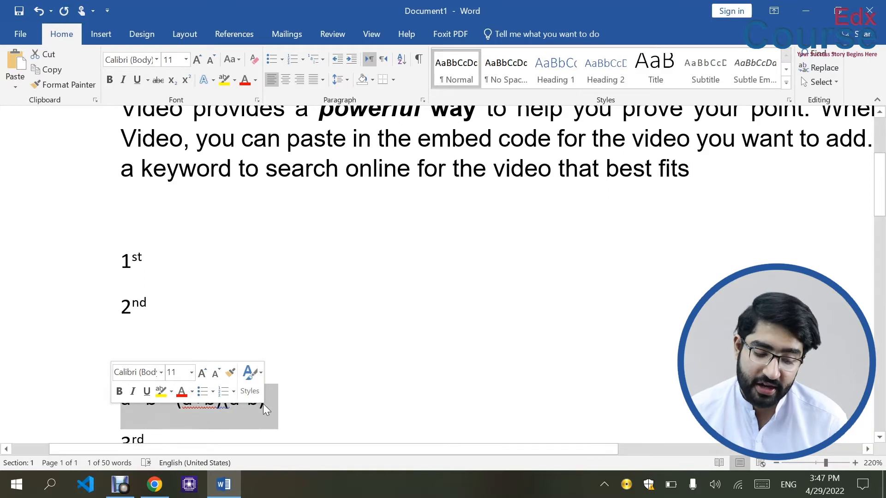
Add a new line below the equation reading "Water = H2O", with a capital letter O.
key(Right)
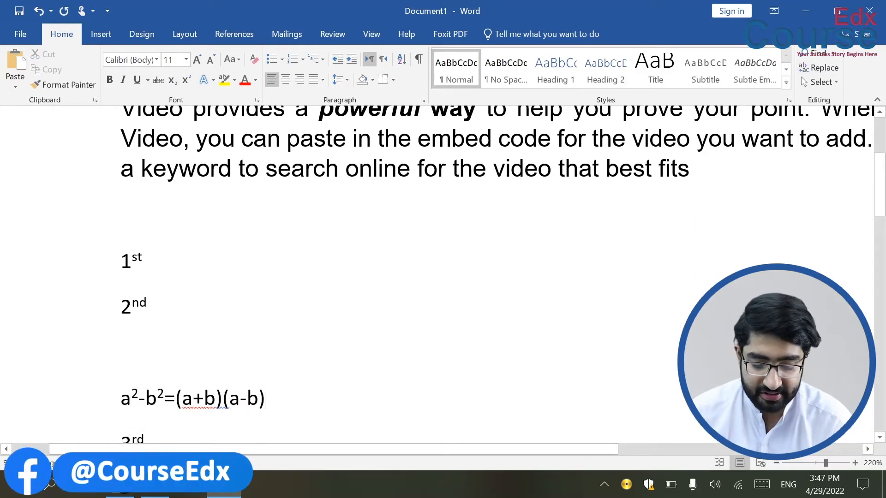
key(Return)
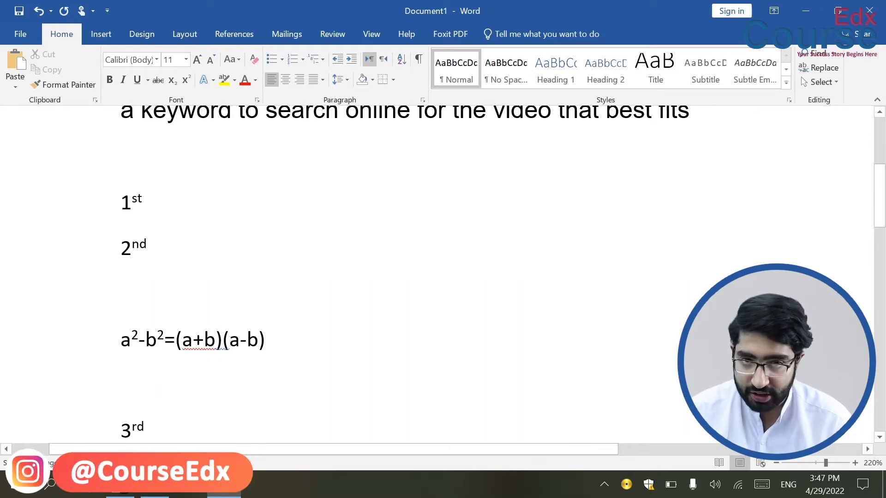
text(Water )
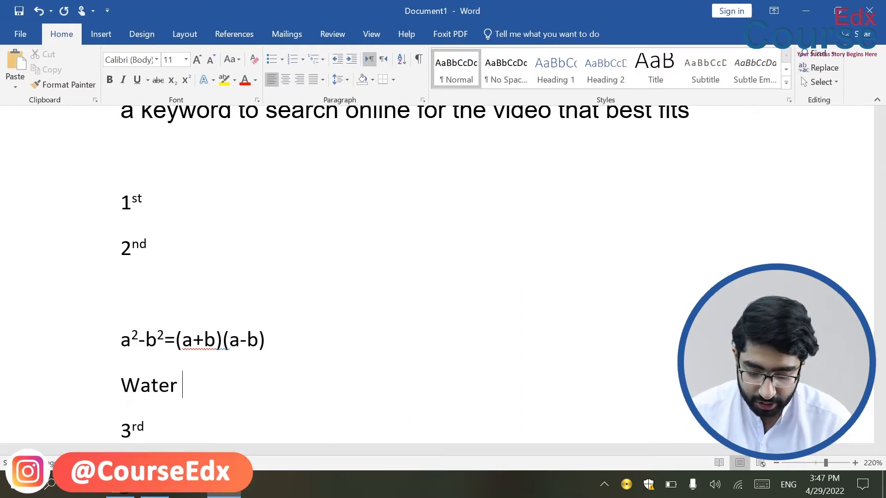
text(= H2-)
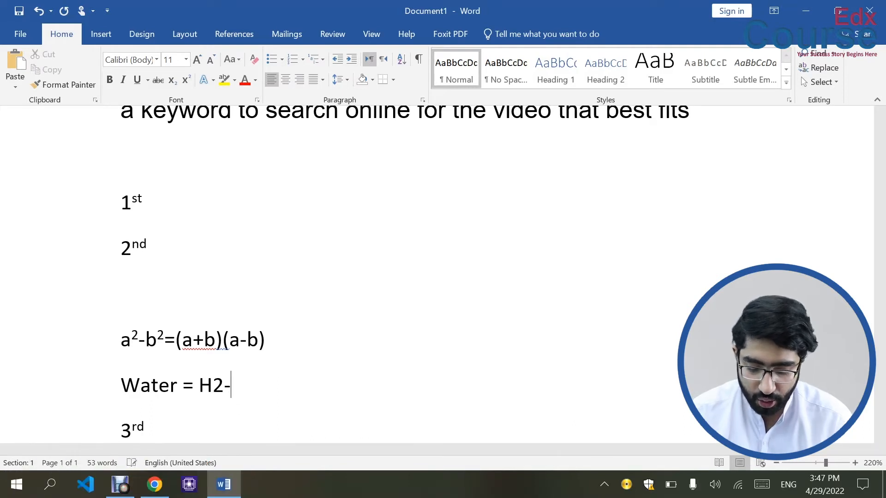
key(BackSpace)
text(9)
key(BackSpace)
text(0)
key(BackSpace)
text(o)
key(BackSpace)
text(O)
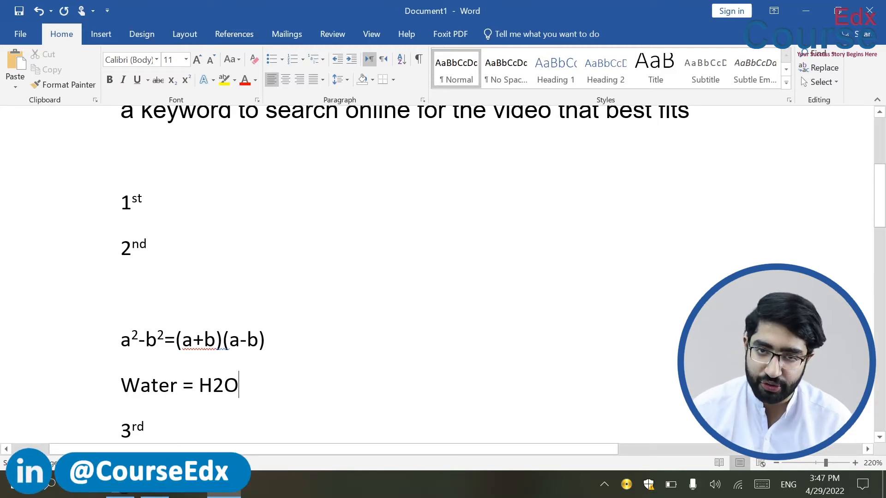
Try formatting the 2 in H2O as subscript, and undo that formatting.
drag(224, 387, 213, 386)
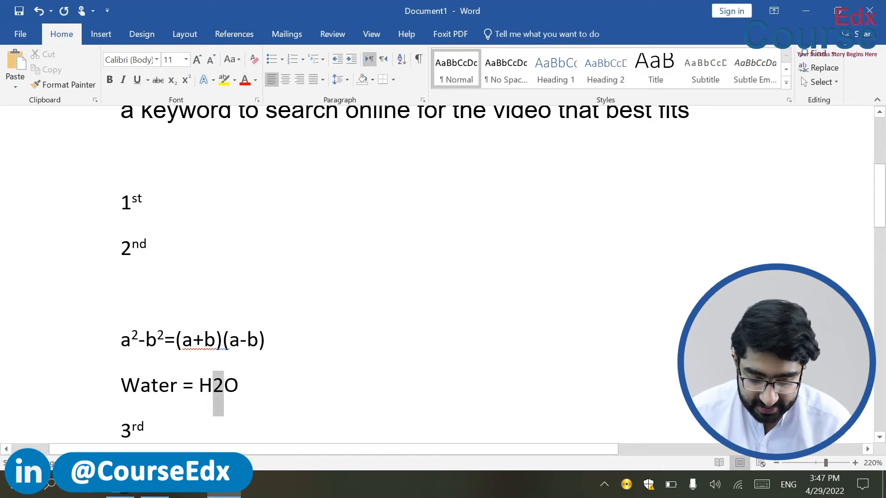
click(170, 81)
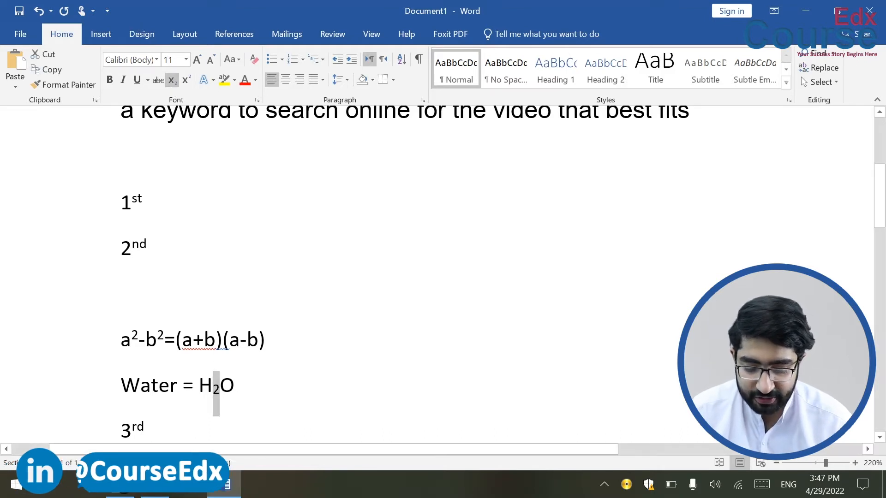
click(265, 340)
click(83, 387)
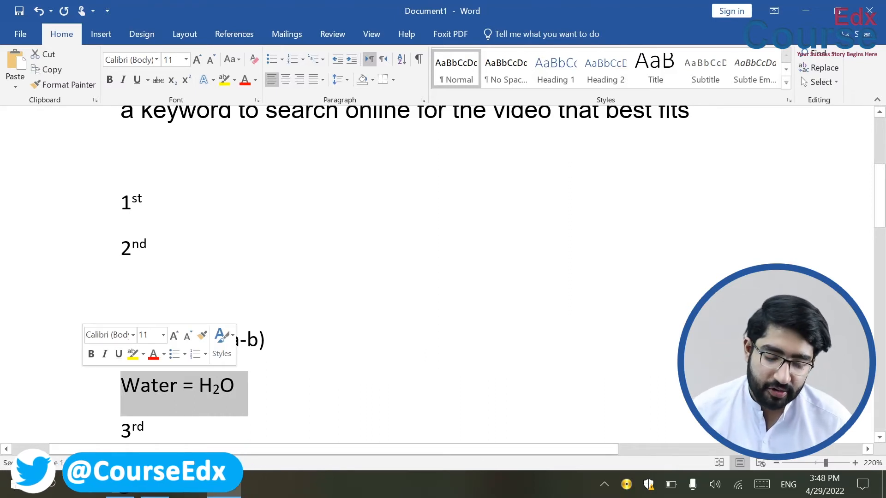
click(258, 405)
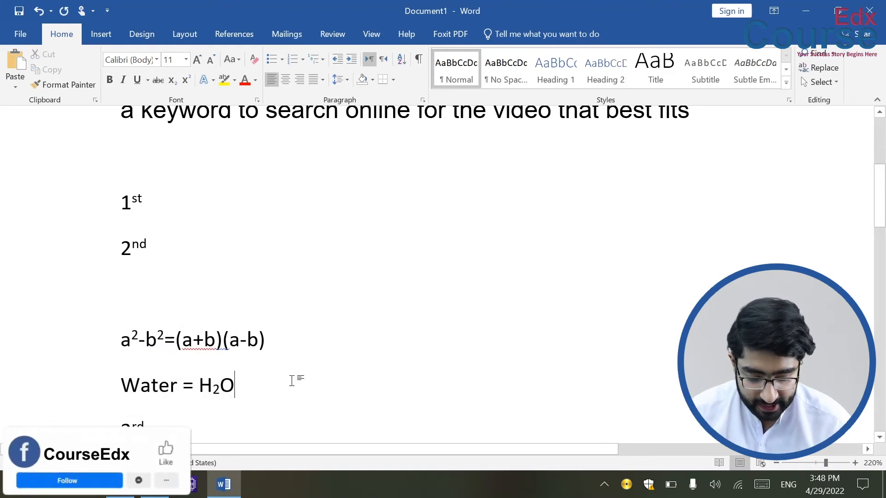
key(ctrl+z)
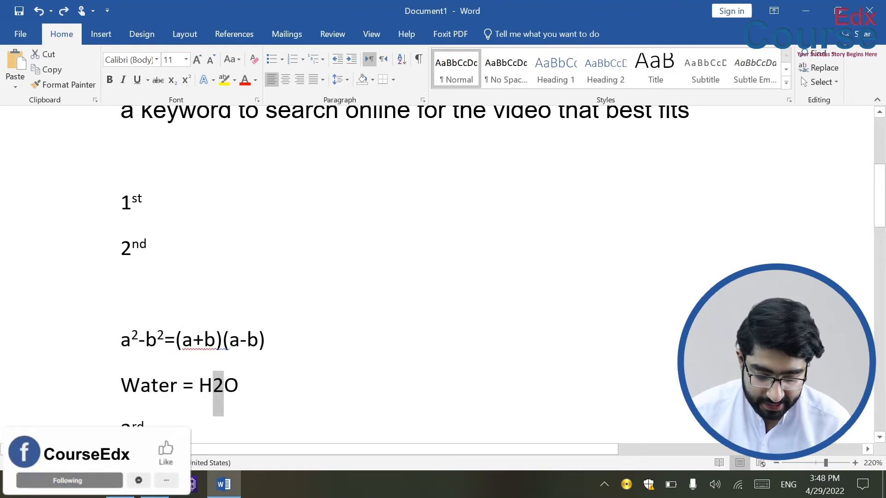
Select only the 2 in the "Water = H2O" line and apply subscript formatting to it.
click(240, 388)
drag(224, 388, 214, 388)
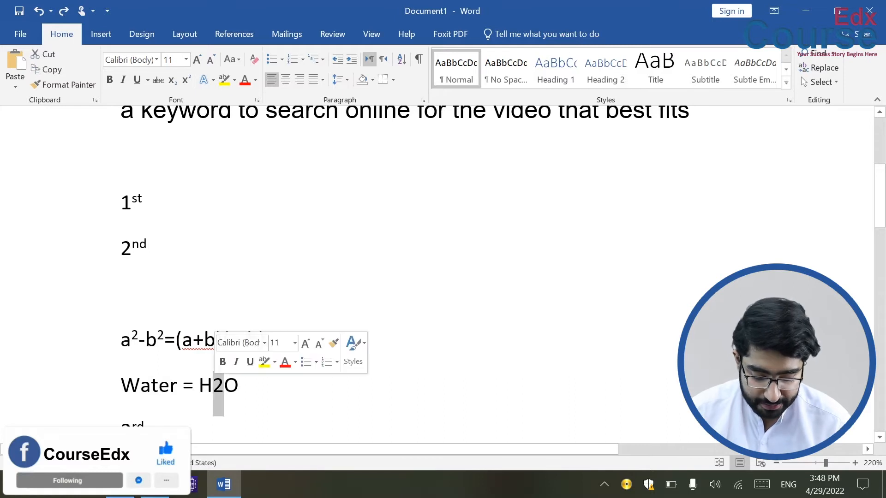
key(ctrl+equal)
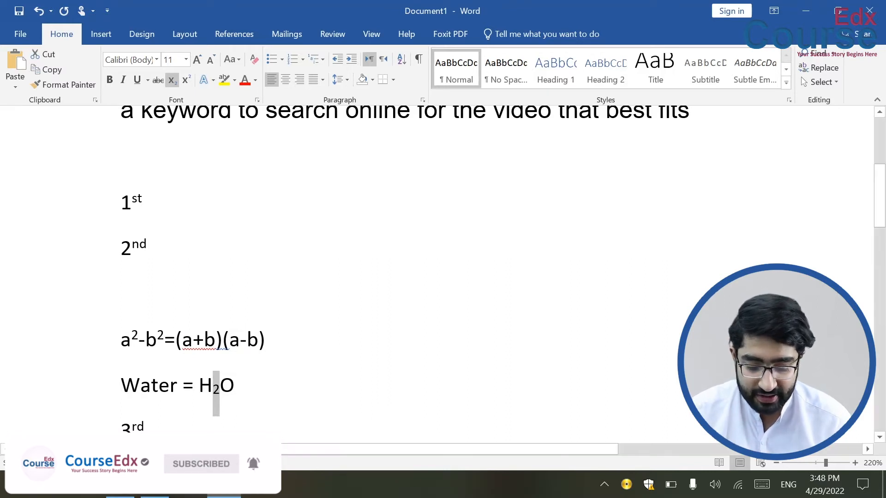
Add a new line below the water formula reading "a2-b2", with a lowercase a.
click(315, 391)
key(Return)
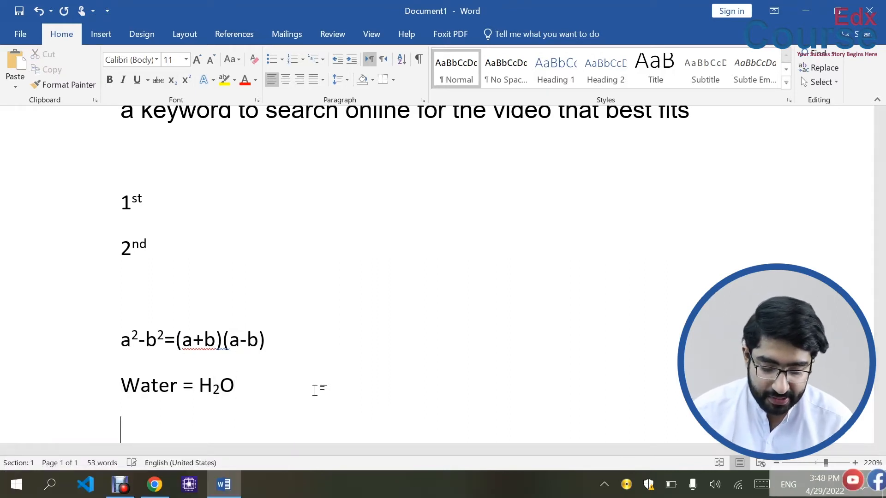
text(a2-b2)
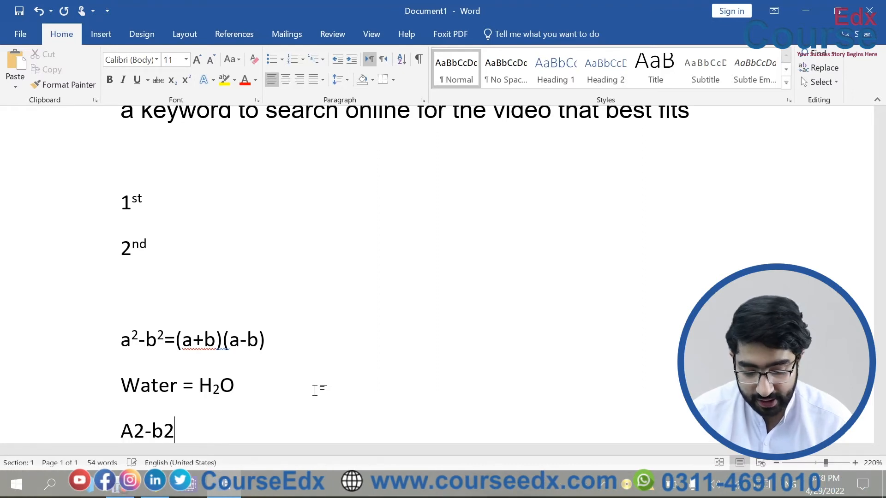
key(Left)
key(Left)
key(BackSpace)
text(a)
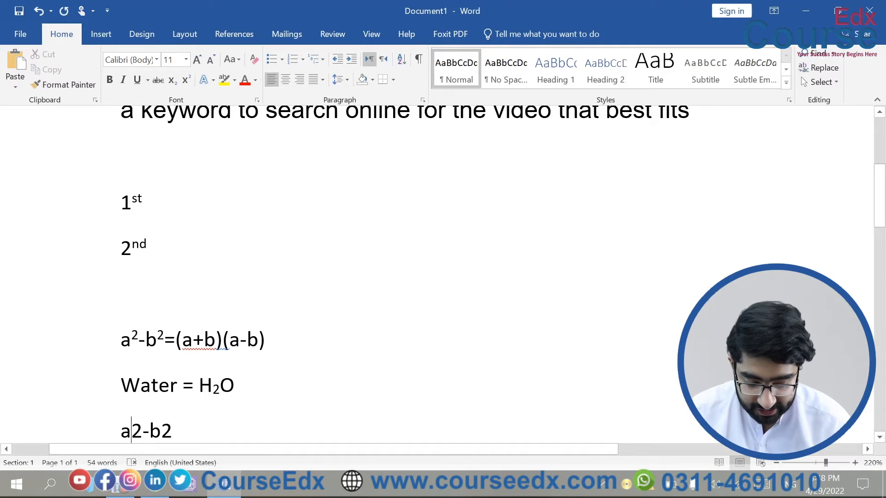
Format both 2s in the new a2-b2 line as superscript.
drag(142, 432, 131, 431)
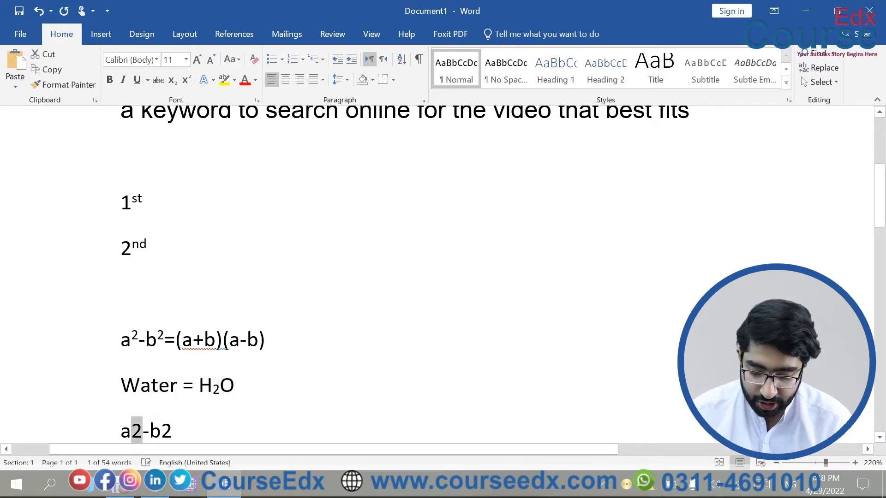
key(ctrl+equal)
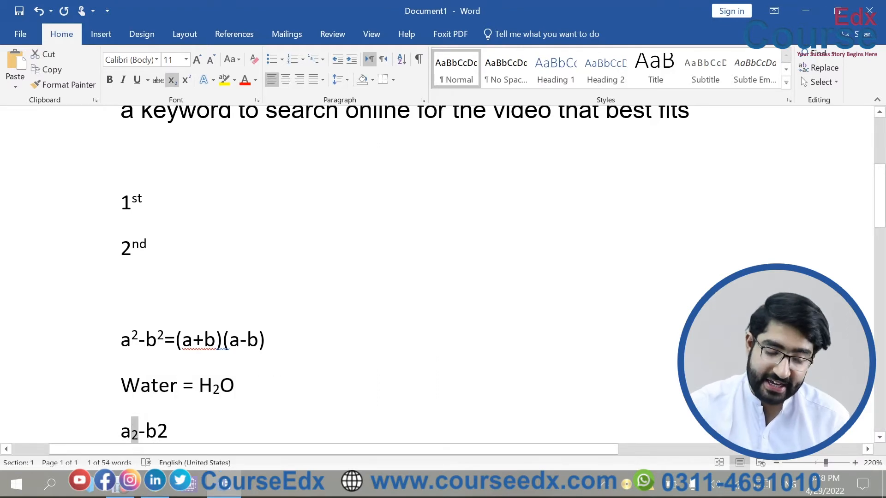
key(ctrl+shift+equal)
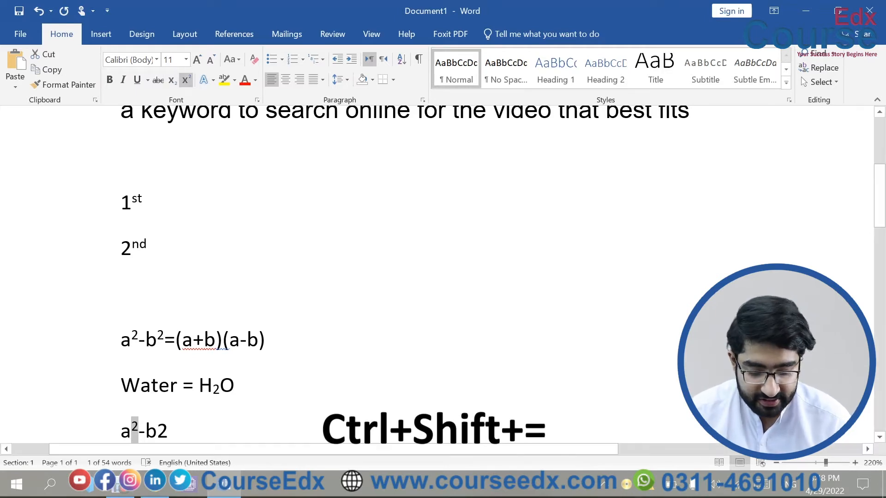
drag(169, 432, 157, 432)
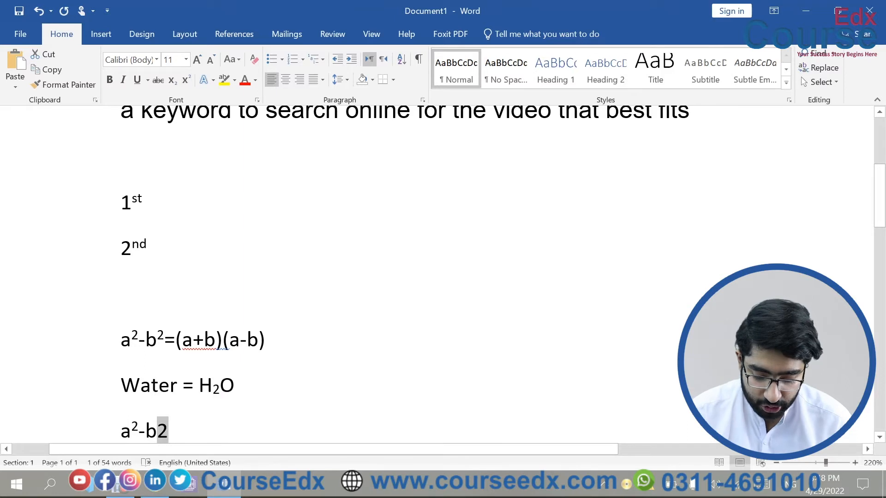
key(ctrl+shift+equal)
click(207, 428)
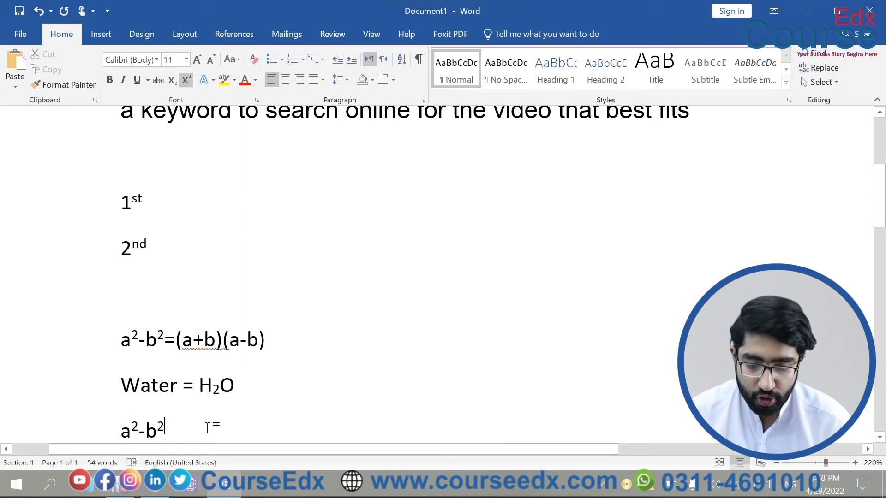
Enlarge the words "that best fits" at the end of the Video paragraph to font size 26.
scroll(207, 428, down, 4)
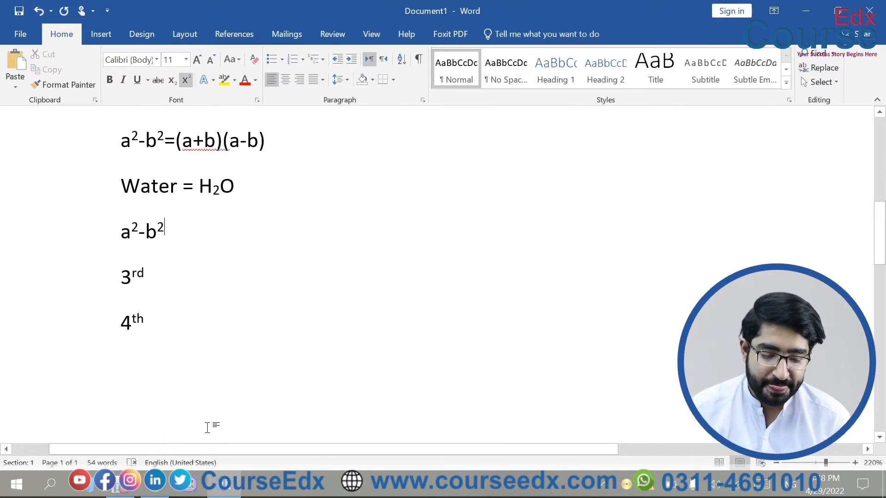
scroll(207, 428, up, 3)
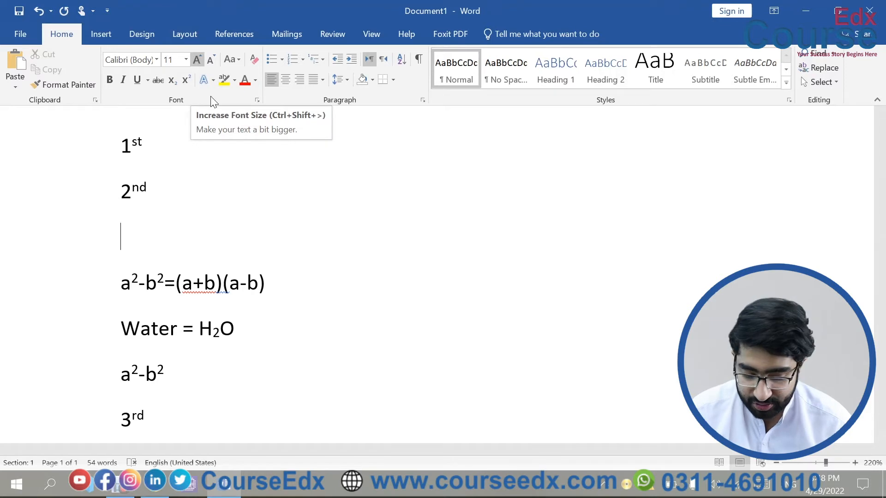
scroll(290, 245, up, 5)
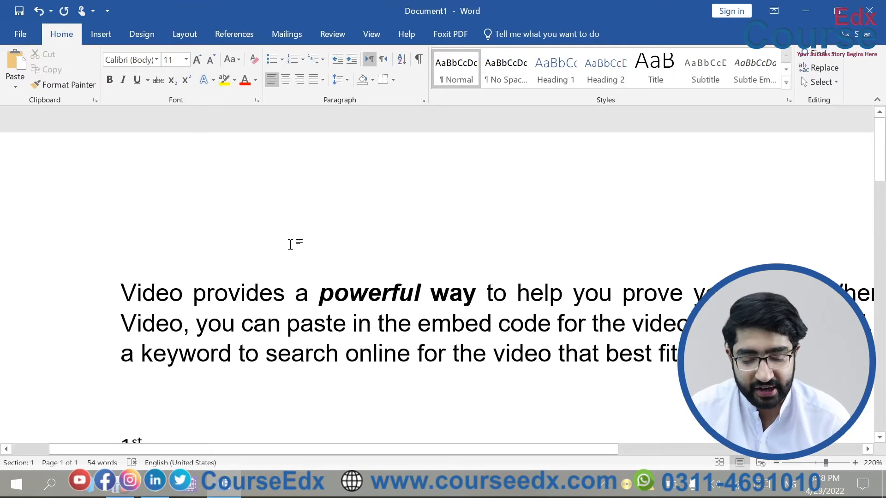
drag(687, 355, 569, 357)
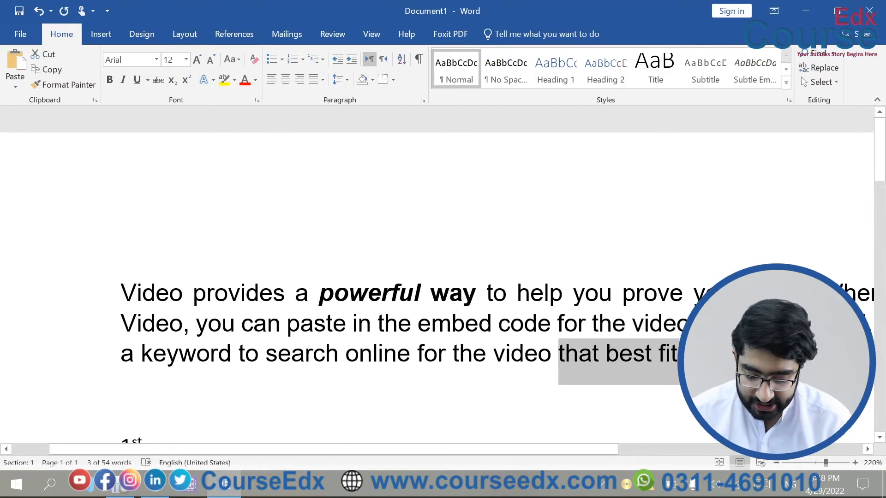
key(ctrl+shift+period)
key(ctrl+shift+period)
key(ctrl+shift+period)
key(ctrl+shift+period)
key(ctrl+shift+period)
key(ctrl+shift+period)
key(ctrl+shift+period)
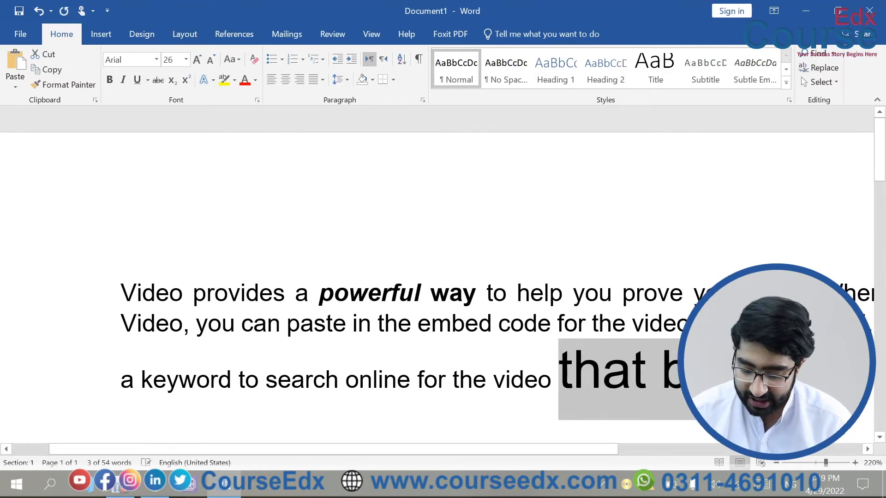
Shrink the selected words "that best fits" to font size 11.
key(ctrl+shift+comma)
key(ctrl+shift+comma)
key(ctrl+shift+comma)
key(ctrl+shift+comma)
key(ctrl+shift+comma)
key(ctrl+shift+comma)
key(ctrl+shift+comma)
key(ctrl+shift+comma)
key(ctrl+shift+comma)
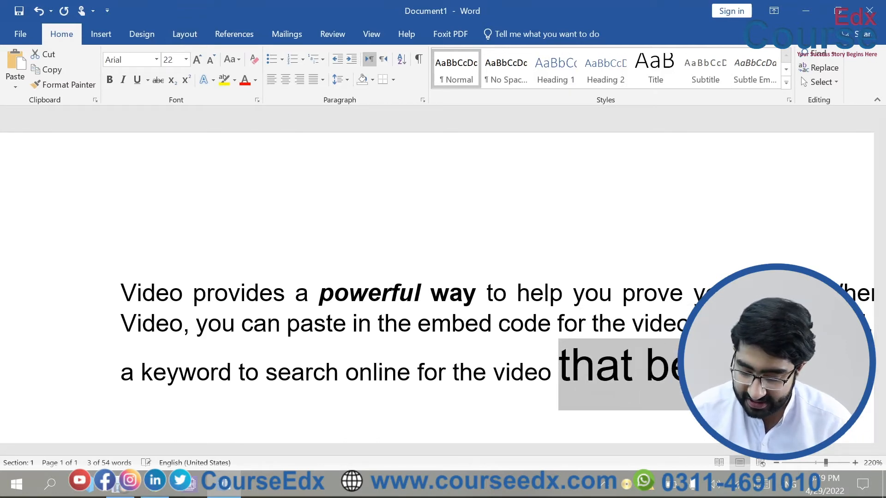
key(ctrl+shift+period)
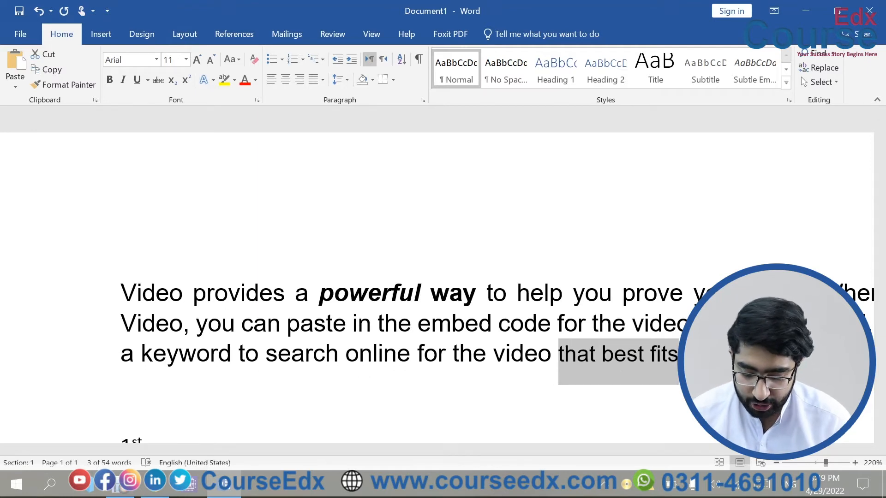
Enlarge the selected words "that best fits" again by five preset font sizes.
key(ctrl+shift+period)
key(ctrl+shift+period)
key(ctrl+shift+period)
key(ctrl+shift+period)
key(ctrl+shift+period)
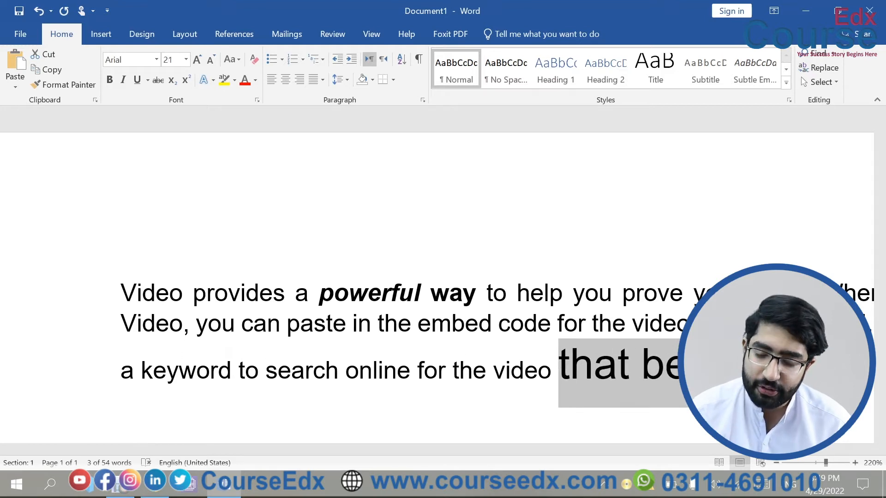
Increase the font size of "that best fits" in four one-point increments.
key(ctrl+bracketright)
key(ctrl+bracketright)
key(ctrl+bracketright)
key(ctrl+bracketright)
Decrease the font size of "that best fits" in eleven one-point decrements.
key(ctrl+bracketleft)
key(ctrl+bracketleft)
key(ctrl+bracketleft)
key(ctrl+bracketleft)
key(ctrl+bracketleft)
key(ctrl+bracketleft)
key(ctrl+bracketleft)
key(ctrl+bracketleft)
key(ctrl+bracketleft)
key(ctrl+bracketleft)
key(ctrl+bracketleft)
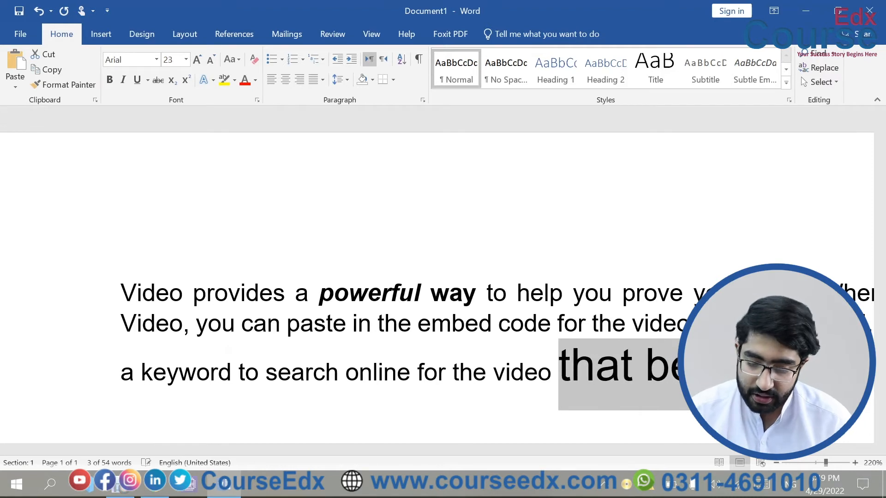
Reduce the font size of the selected words "that best fits" to 10.
key(ctrl+bracketleft)
key(ctrl+bracketleft)
key(ctrl+bracketleft)
key(ctrl+bracketleft)
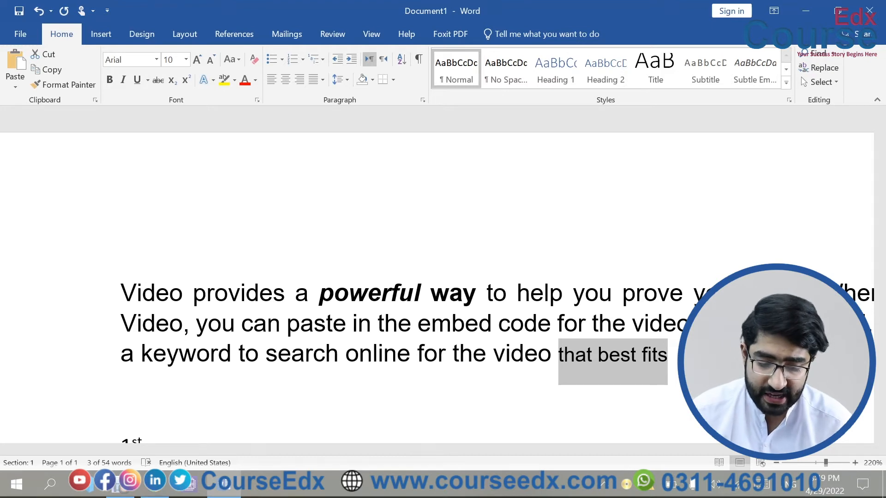
Delete all text from the document to leave a blank page.
click(239, 60)
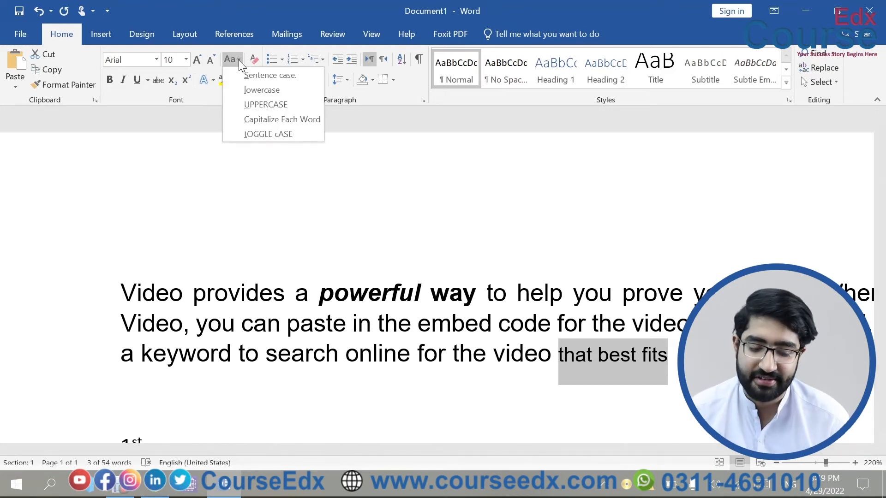
click(682, 349)
drag(671, 355, 131, 324)
key(ctrl+a)
key(Delete)
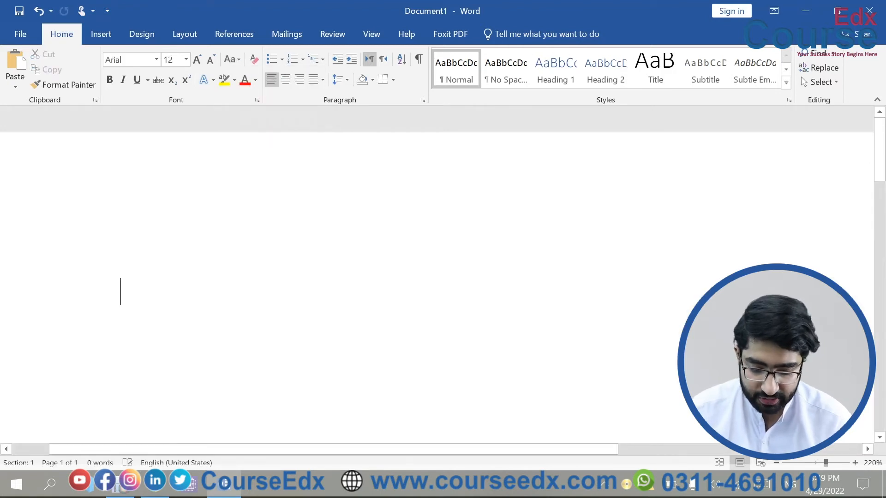
Write the line "He is a boy SENTENCE CASE" at the start of the empty document.
scroll(437, 287, down, 7)
text(He is a boy)
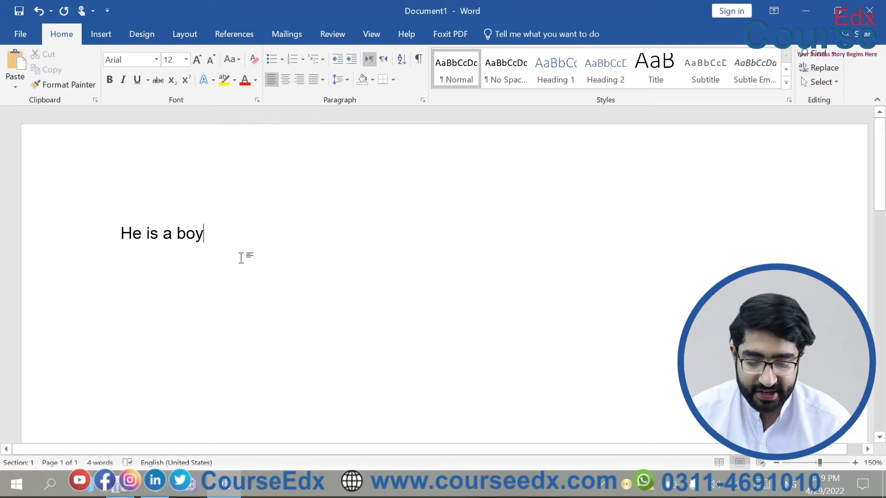
click(80, 233)
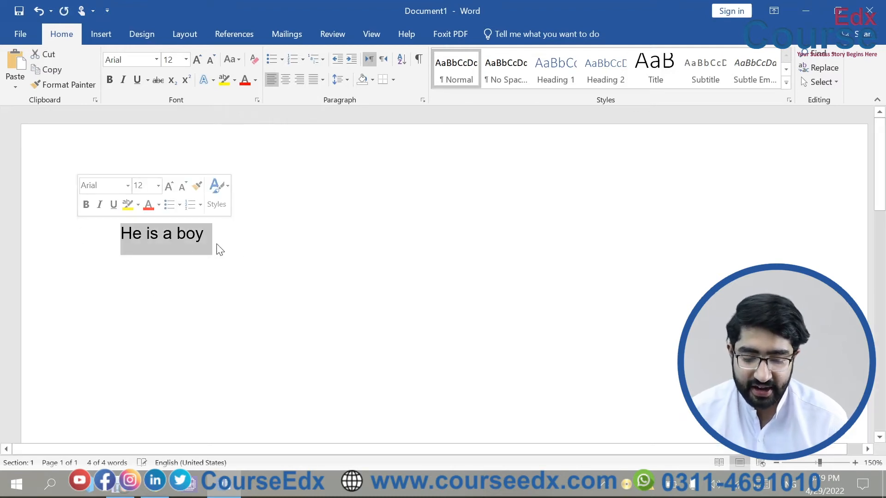
click(245, 241)
text(SEN)
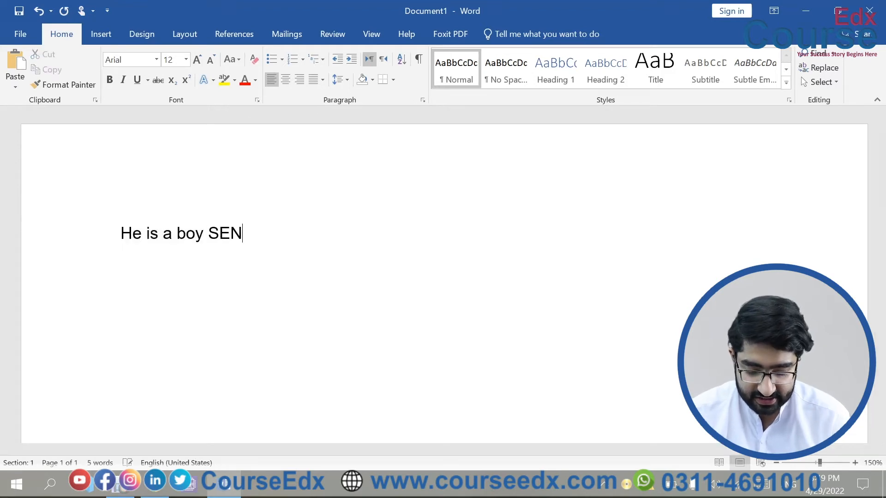
text(TENCE CASE)
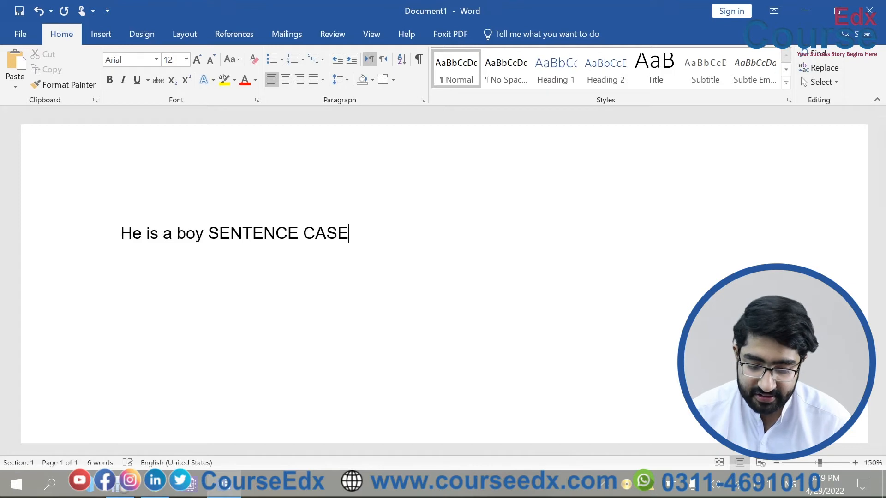
Make the words "SENTENCE CASE" bold and italic and move to the line below.
key(ctrl+shift+Left)
key(ctrl+shift+Left)
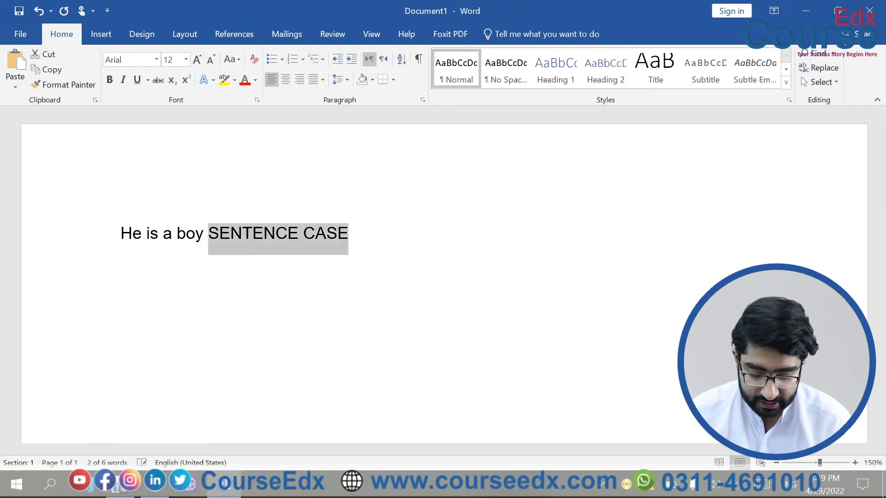
key(ctrl+b)
key(ctrl+i)
key(Down)
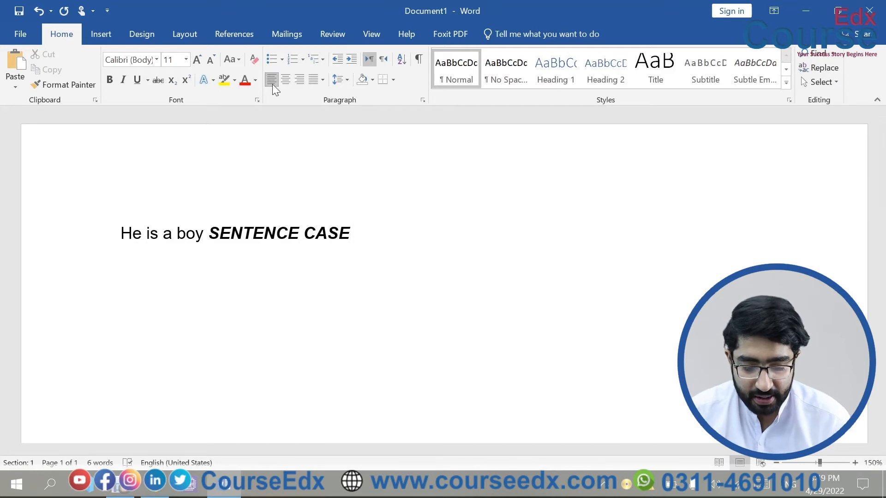
Write "He is a boy" on the second line.
click(237, 58)
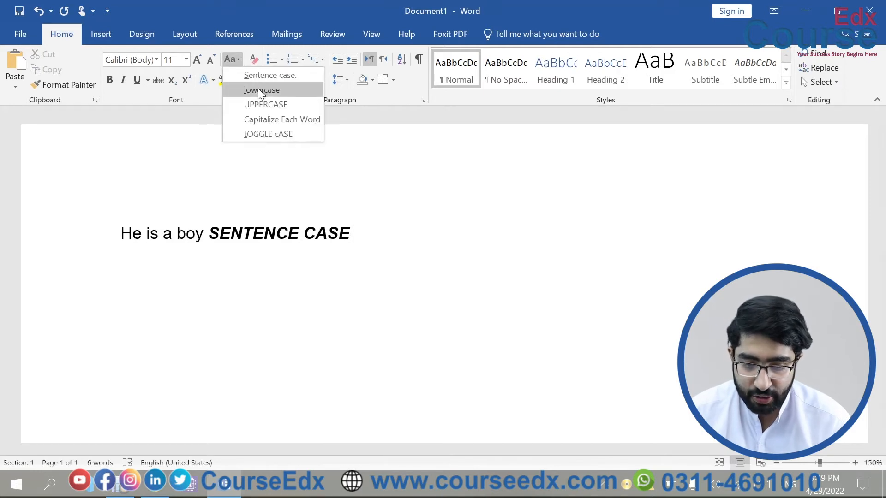
click(360, 232)
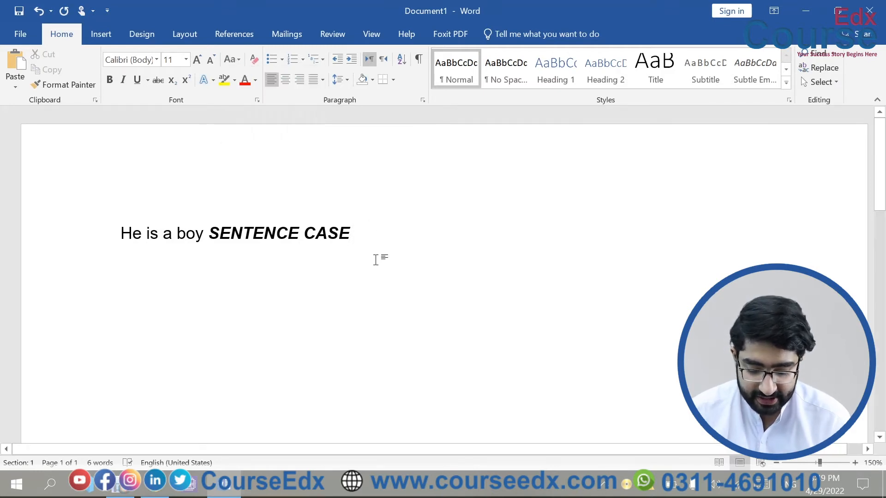
text(He is a boy)
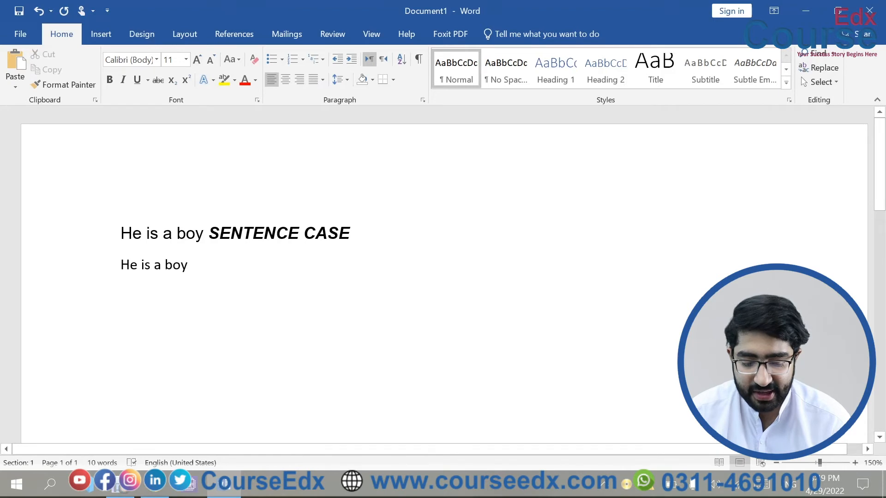
Change the second line's "He is a boy" to lowercase and place the cursor at its end.
drag(121, 233, 133, 233)
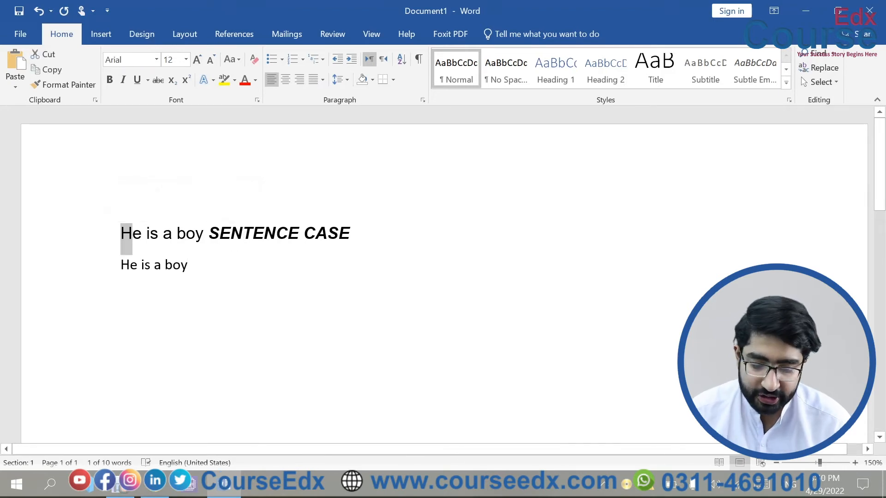
drag(193, 270, 92, 279)
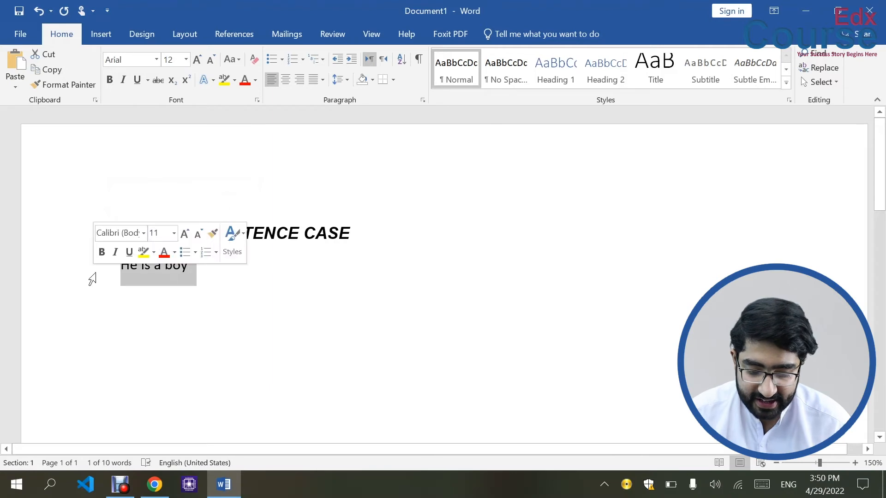
click(237, 60)
click(253, 91)
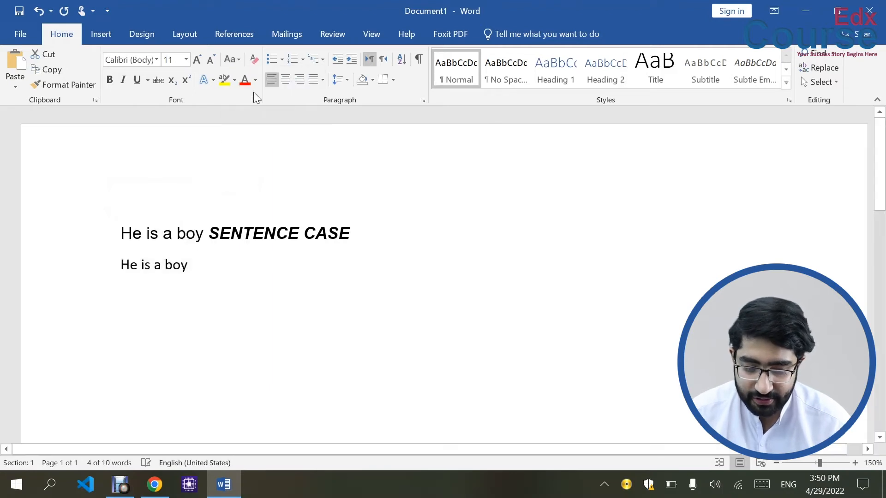
click(238, 275)
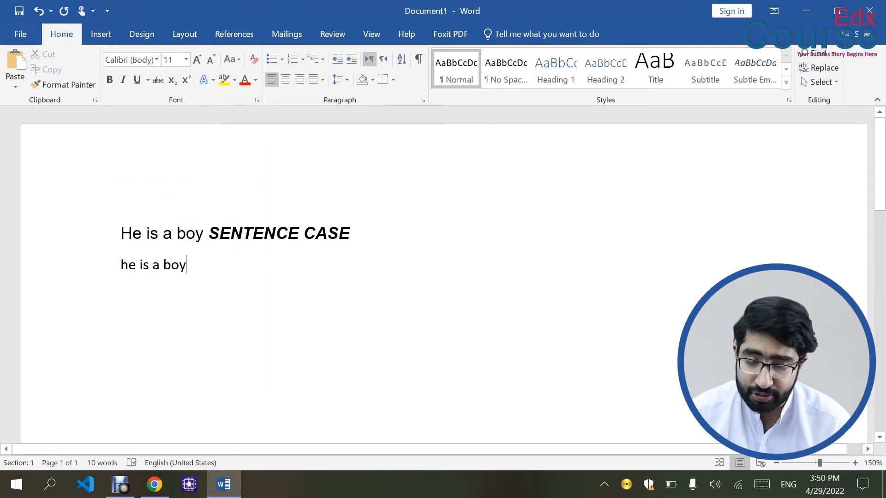
Append the label "LOWER CASE" to the second line in bold italic and start a new line.
text(LOWE)
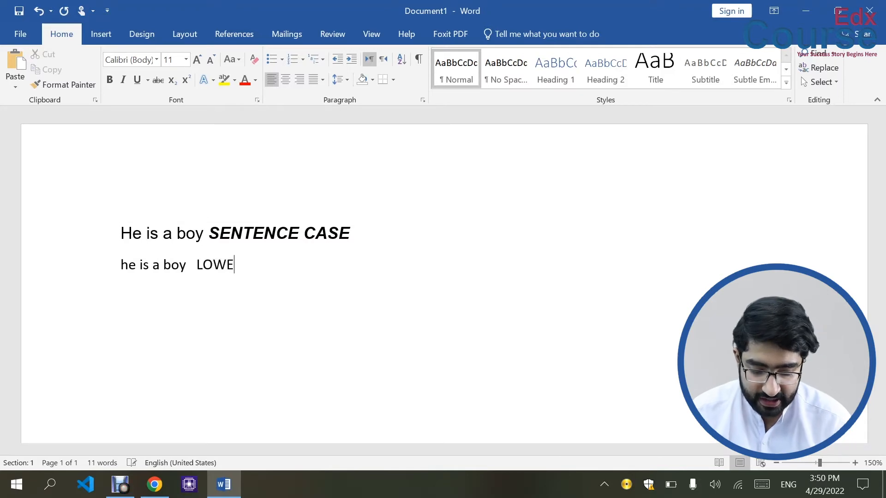
text(R CASE)
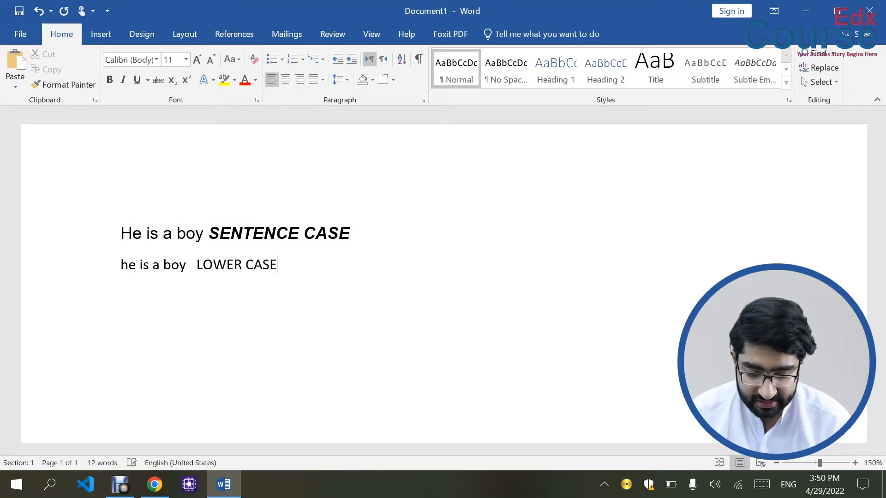
key(ctrl+shift+Left)
key(ctrl+shift+Left)
key(ctrl+b)
key(ctrl+i)
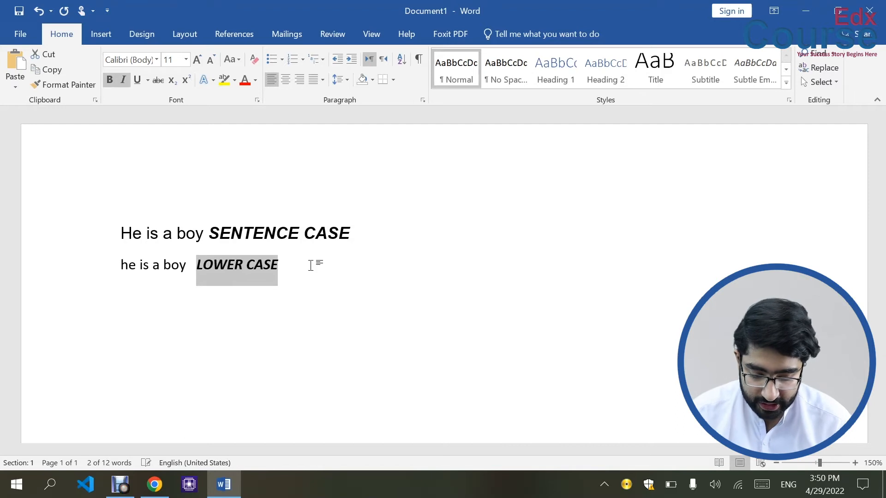
key(Right)
key(Return)
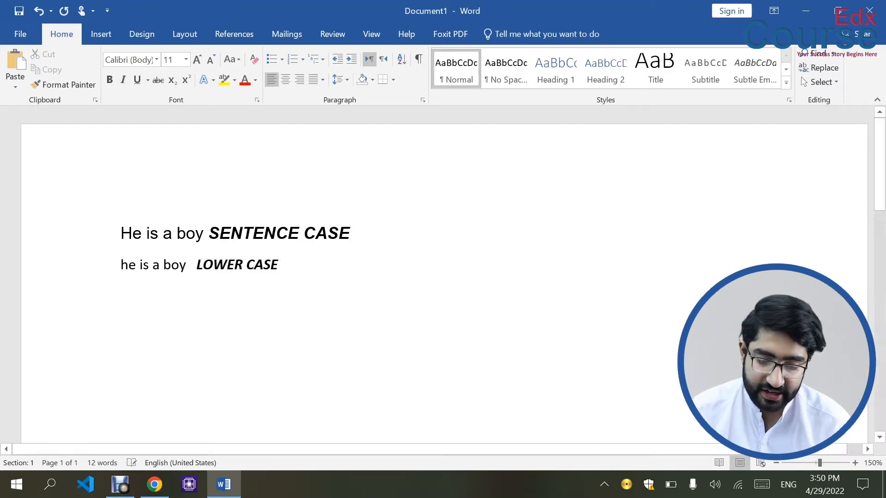
click(233, 56)
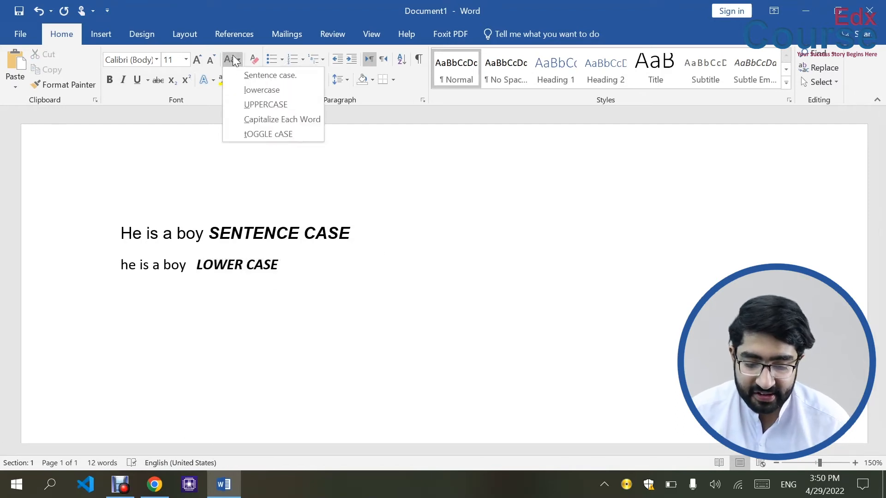
click(267, 105)
text(he)
key(BackSpace)
key(BackSpace)
key(BackSpace)
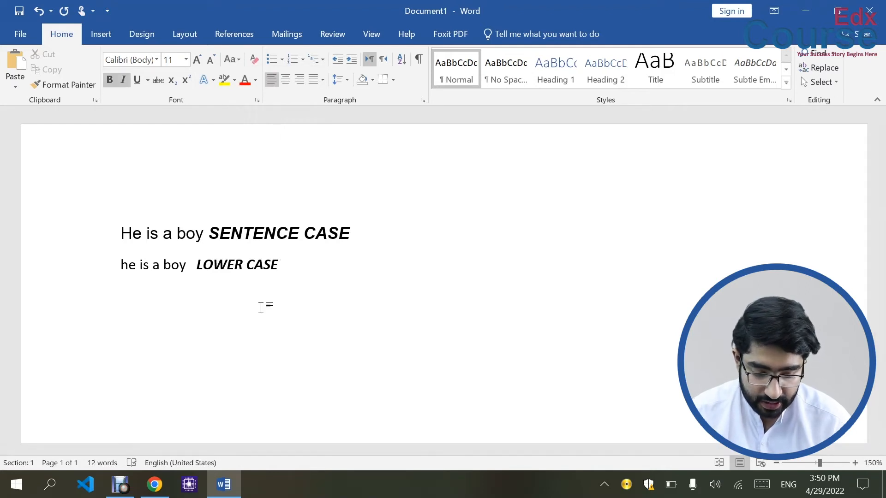
Write "he is a boy" on a new third line.
key(Return)
text(H)
key(BackSpace)
text(he is a boy)
Change the whole third line to UPPERCASE.
key(ctrl+shift+Left)
key(ctrl+shift+Left)
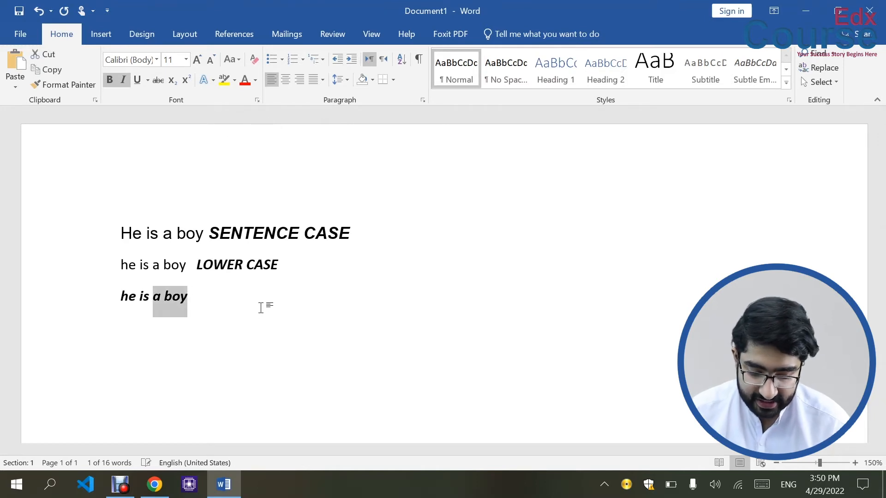
key(ctrl+shift+Left)
key(ctrl+shift+Left)
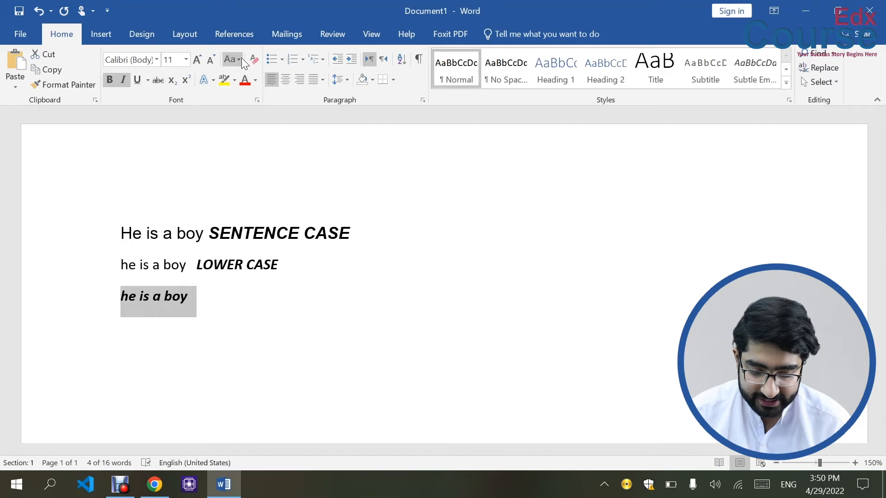
click(241, 58)
click(267, 104)
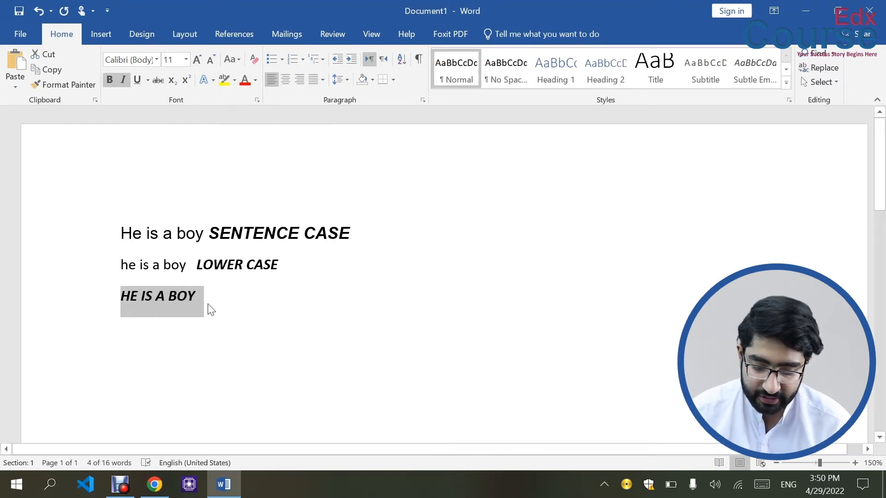
Remove the bold and italic formatting from the third line and place the cursor at its end.
click(195, 300)
triple_click(129, 298)
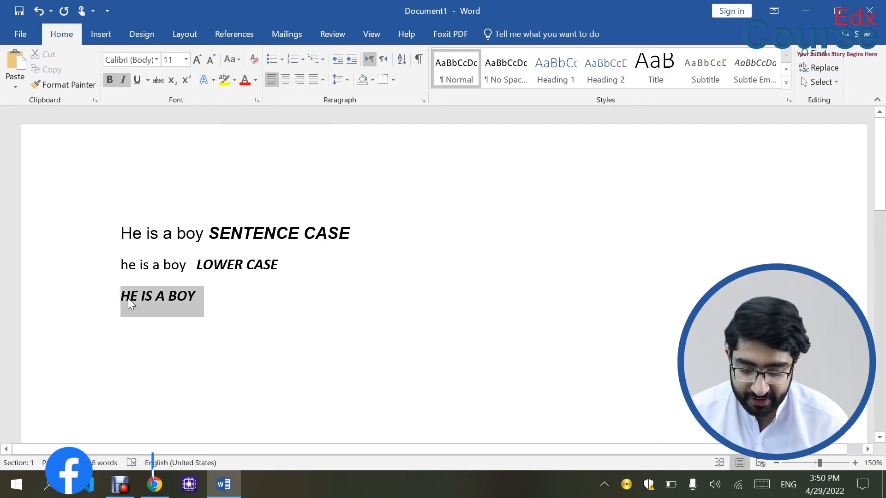
key(ctrl+b)
key(ctrl+i)
click(242, 279)
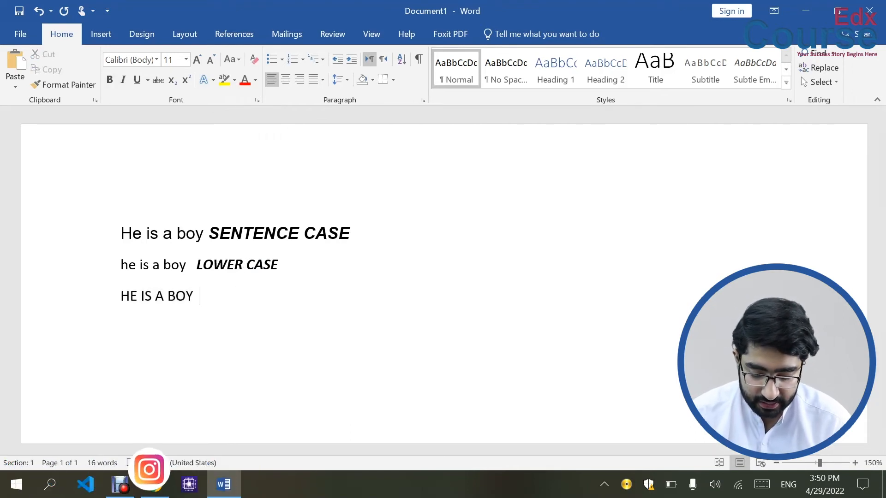
Append the label "UPPER CASE" to the third line in bold italic and start a new line.
text(UPPER CASE)
key(ctrl+shift+Left)
key(ctrl+shift+Left)
key(ctrl+b)
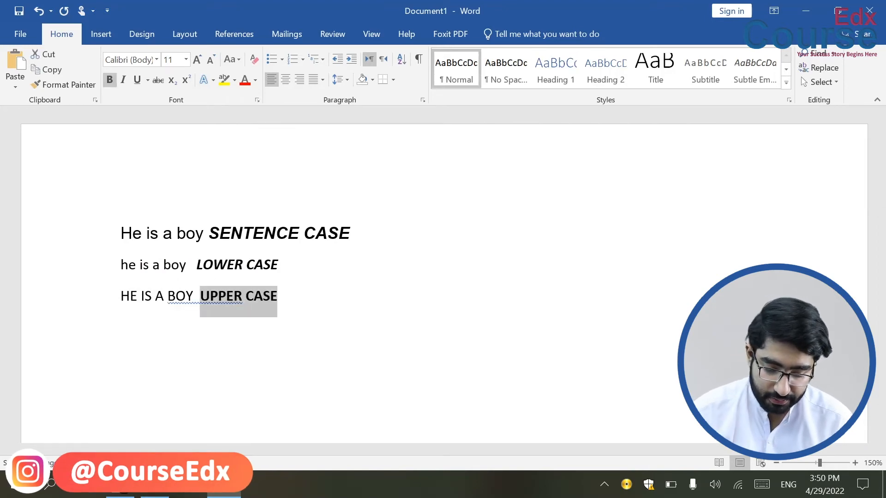
key(ctrl+i)
key(End)
key(Return)
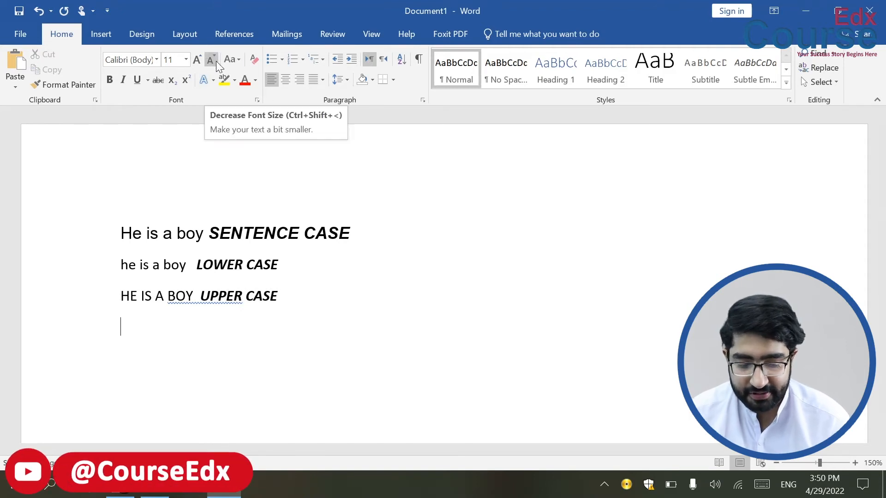
Write "He is a boy" on the fourth line with bold and italic turned off.
click(236, 60)
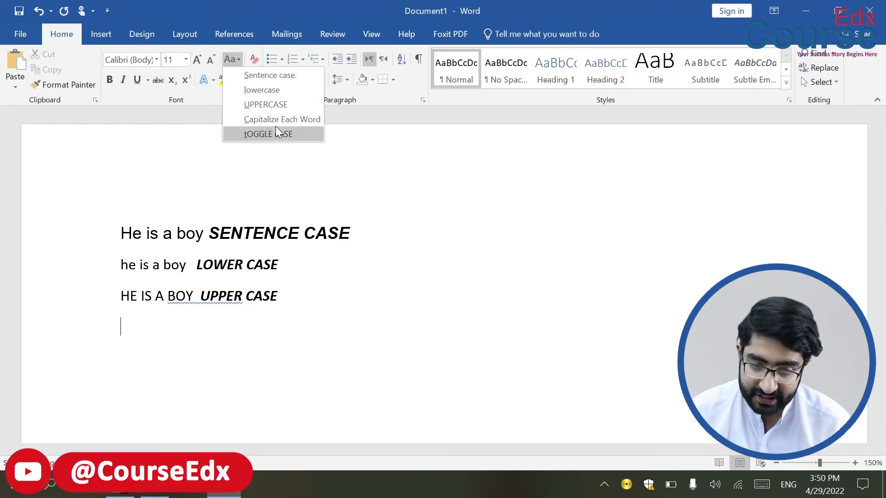
click(292, 298)
key(BackSpace)
key(Return)
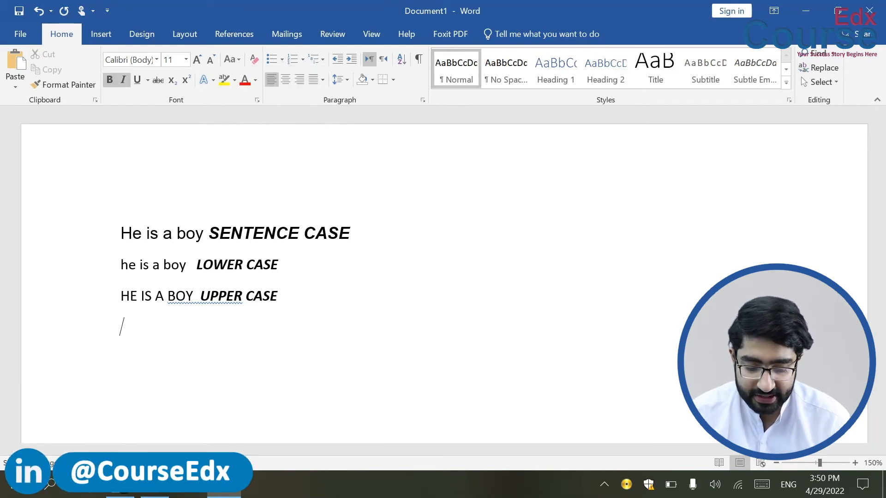
key(ctrl+b)
key(ctrl+i)
text(He is )
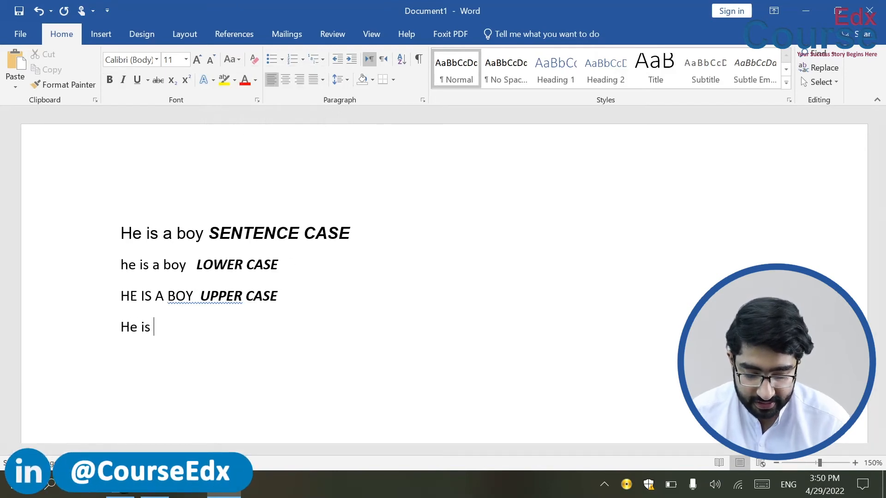
text(a boy)
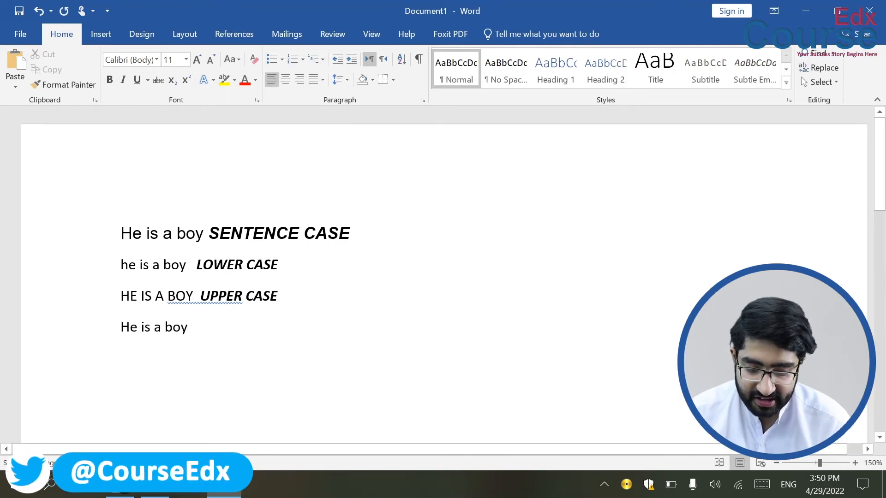
text(.ads)
key(BackSpace)
key(BackSpace)
key(BackSpace)
text(And)
key(BackSpace)
key(BackSpace)
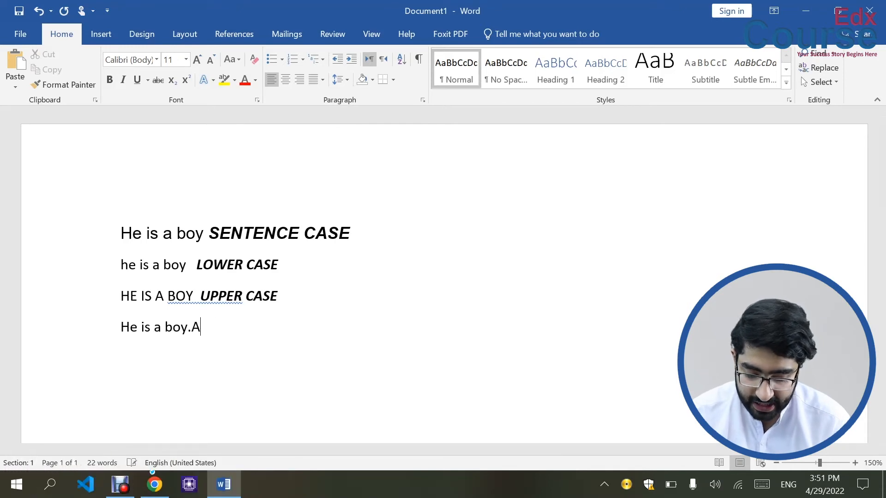
key(BackSpace)
text(and)
key(BackSpace)
key(BackSpace)
key(BackSpace)
key(BackSpace)
key(BackSpace)
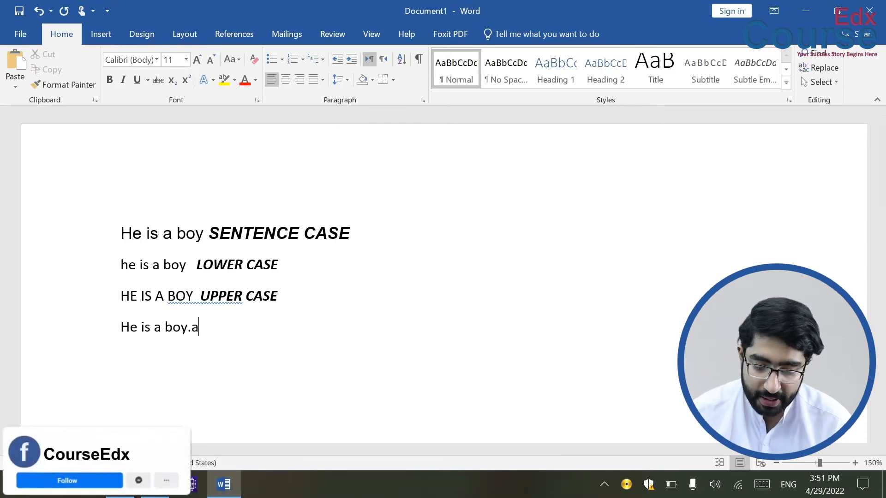
Clear the fourth line and rewrite it as "He is a boy".
key(BackSpace)
key(BackSpace)
key(BackSpace)
key(BackSpace)
key(BackSpace)
key(BackSpace)
key(BackSpace)
key(BackSpace)
key(BackSpace)
key(BackSpace)
key(BackSpace)
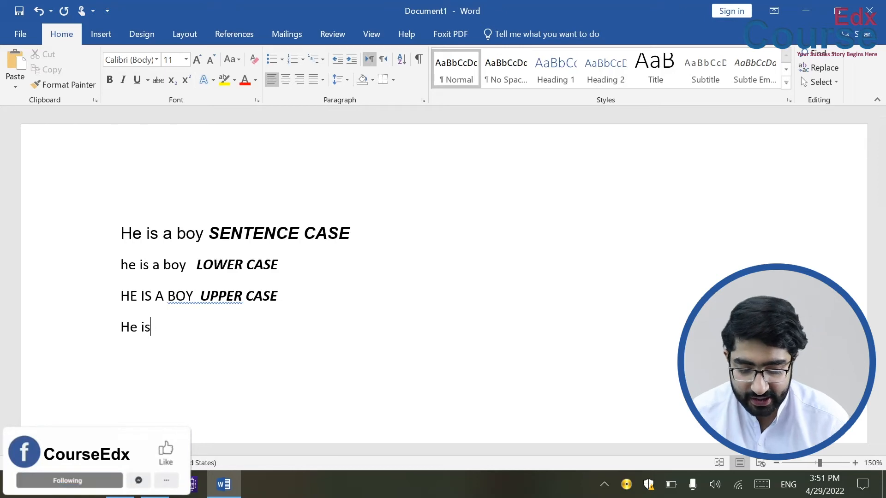
key(BackSpace)
key(Return)
text(He is a boy)
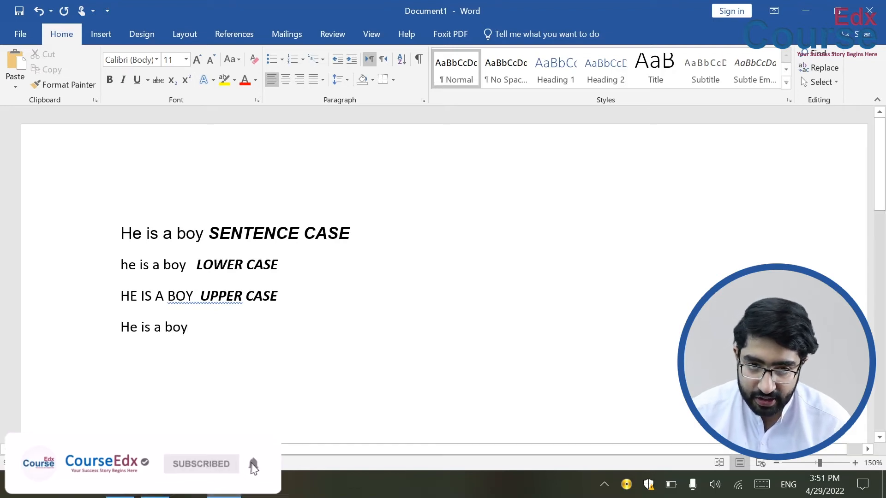
Change the fourth line to Capitalize Each Word and place the cursor at its end.
click(70, 329)
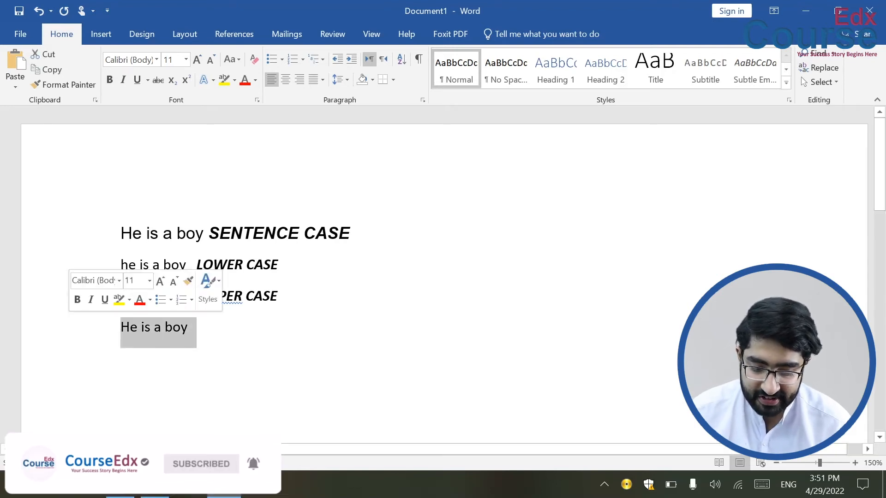
click(239, 59)
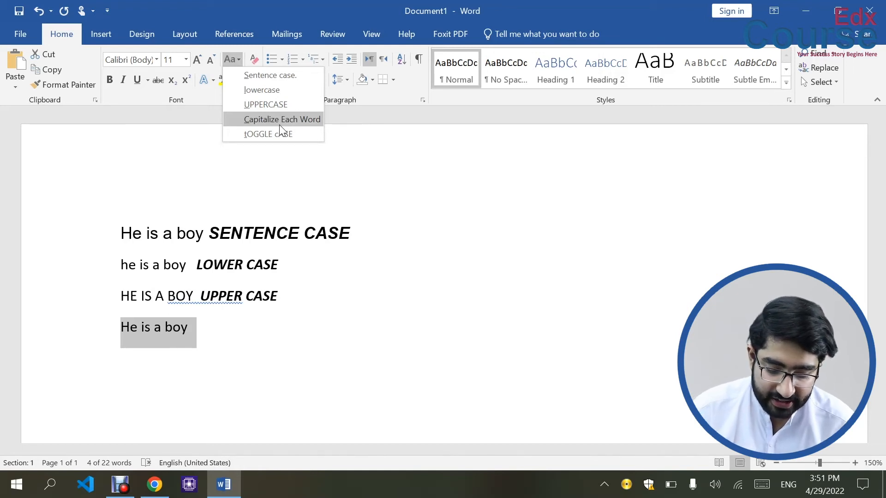
click(281, 120)
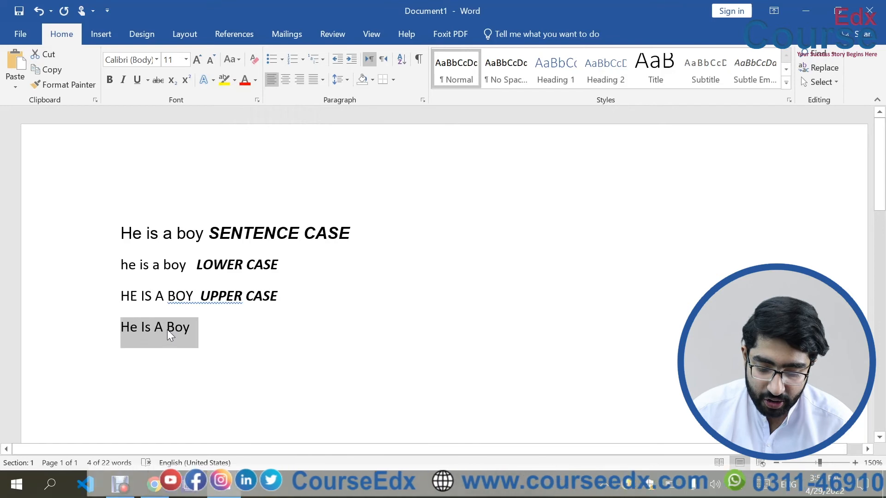
click(233, 336)
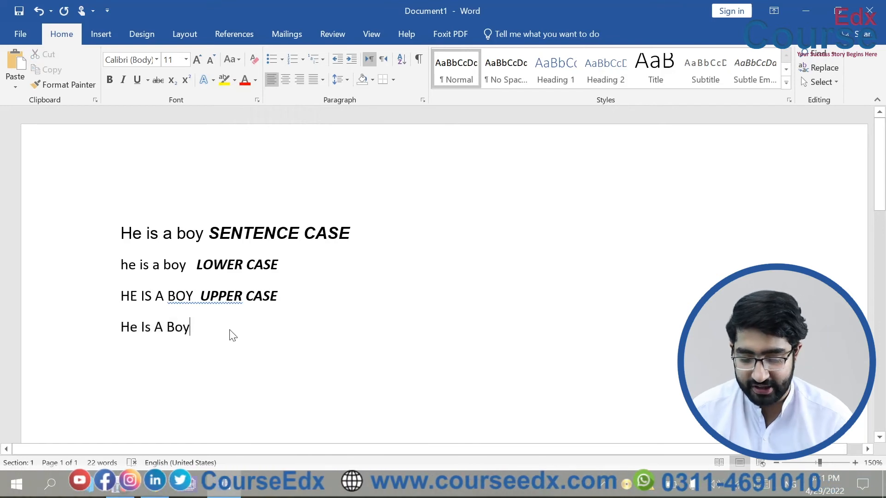
Write "He is a boy" on a new fifth line below the capitalized one.
key(Return)
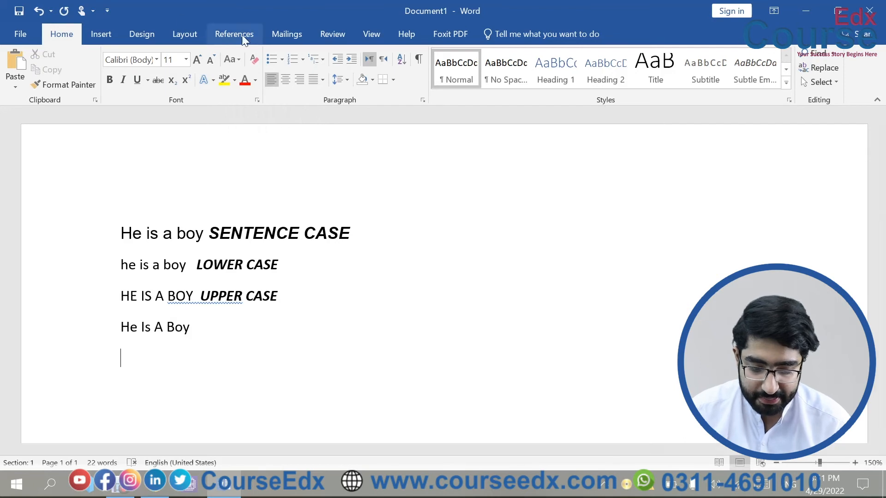
click(239, 59)
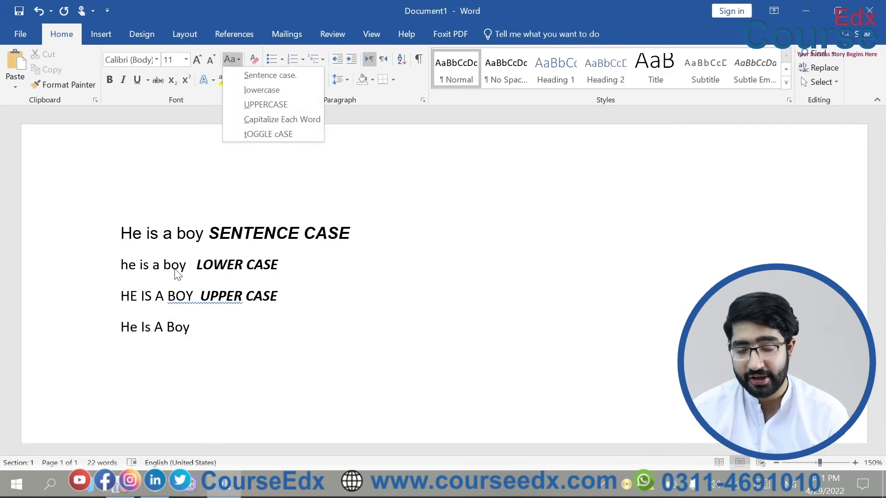
click(163, 346)
drag(191, 327, 96, 323)
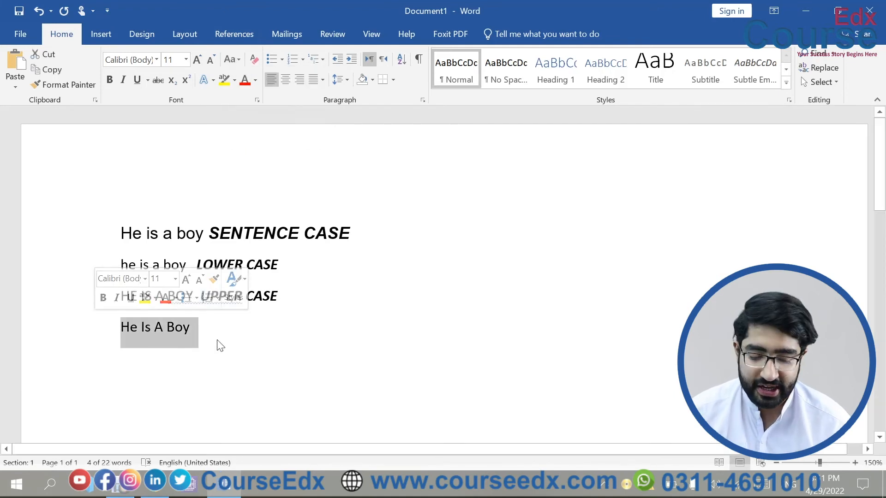
key(Right)
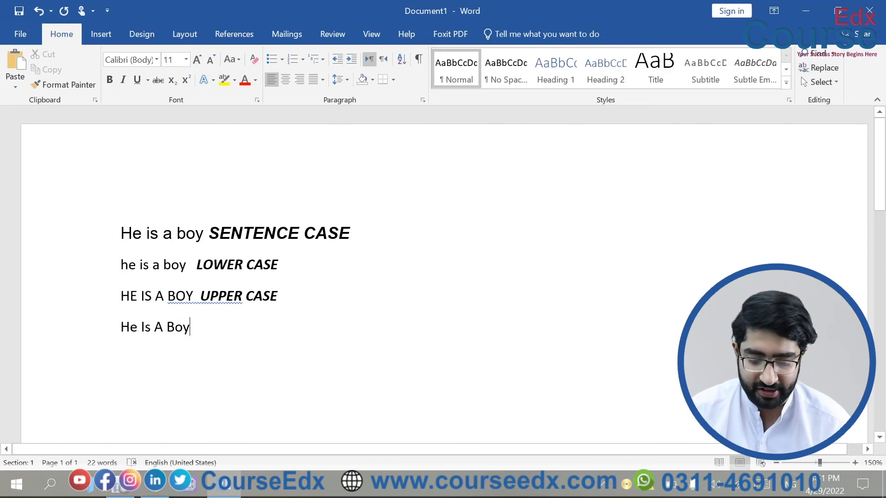
key(Return)
text(he is a )
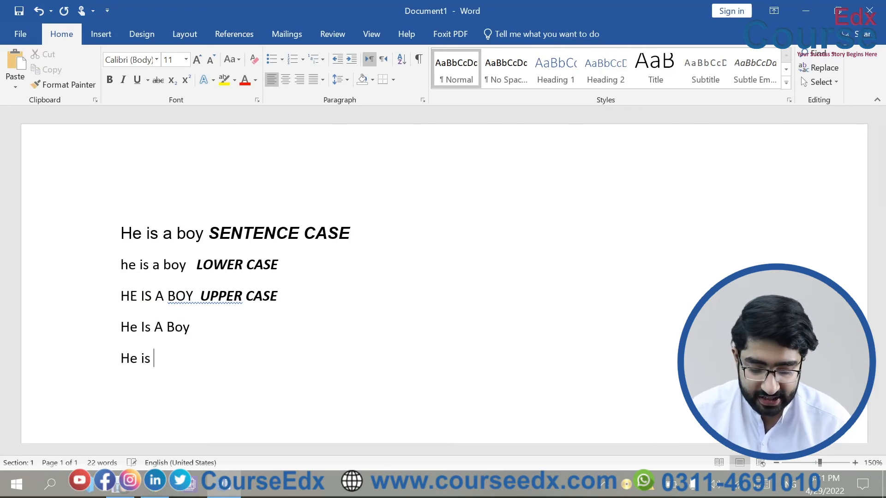
text(boy)
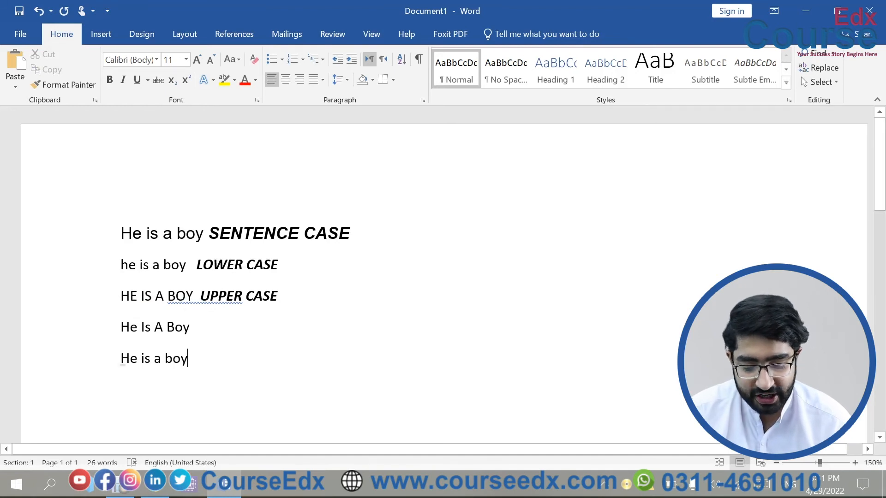
Apply tOGGLE cASE to the fifth line only and place the cursor at its end.
drag(188, 362, 108, 322)
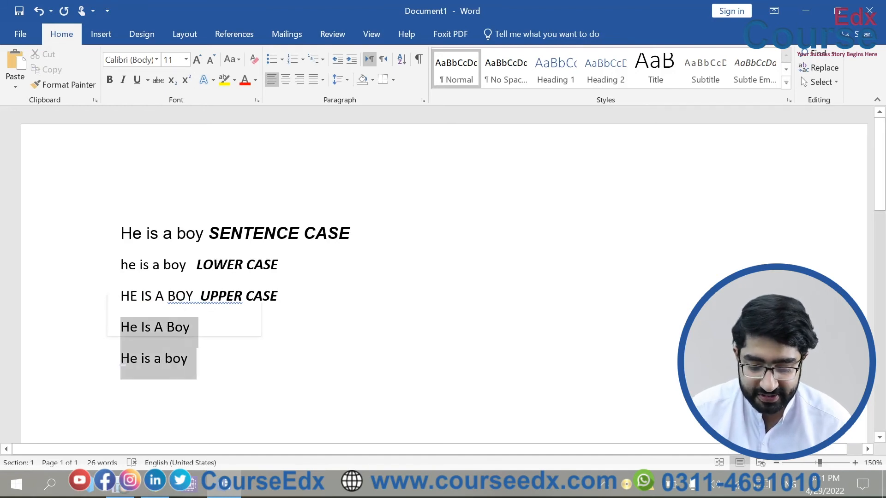
click(208, 375)
drag(189, 363, 116, 362)
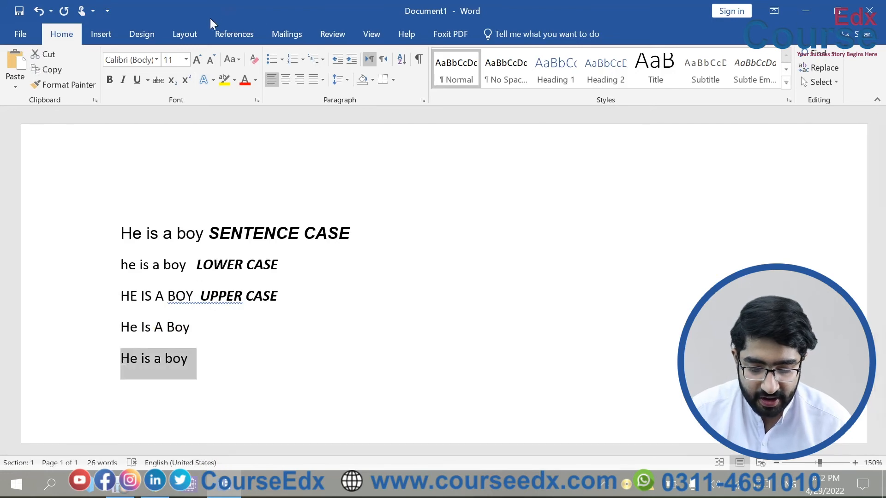
click(234, 61)
click(263, 133)
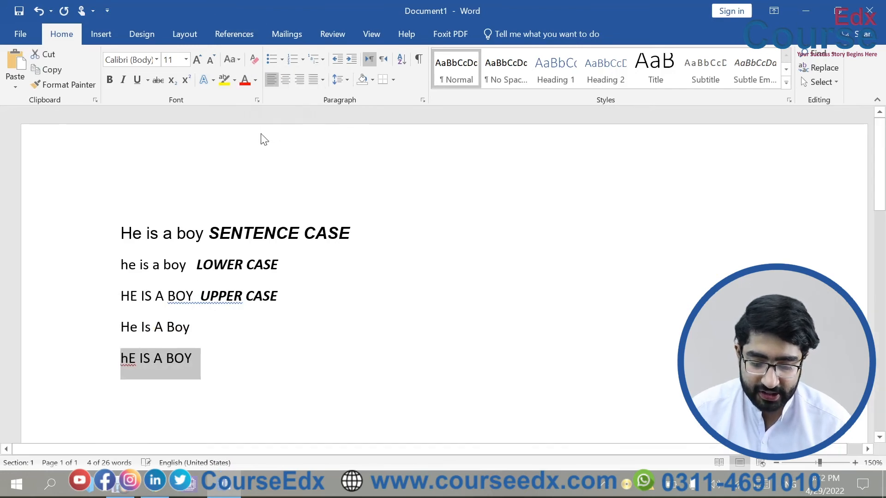
click(277, 362)
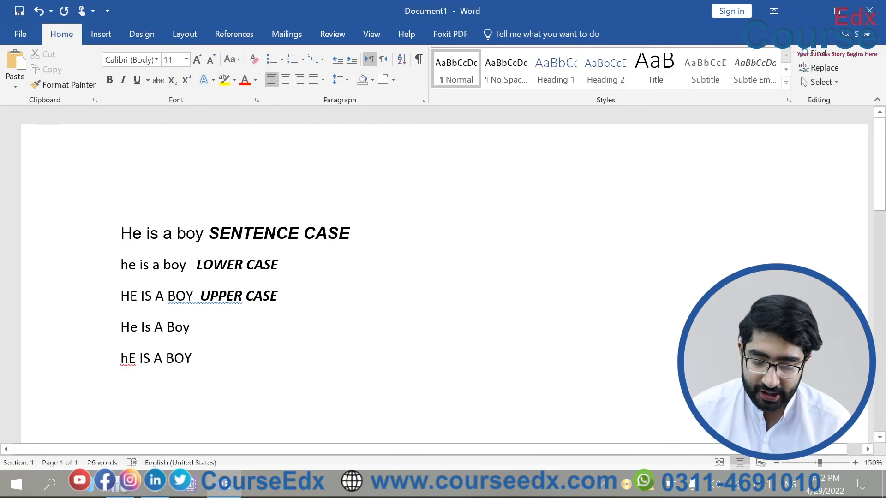
Write "HE IS A BOY" on a sixth line and apply tOGGLE cASE to it.
key(Return)
text(HE IS A BOY)
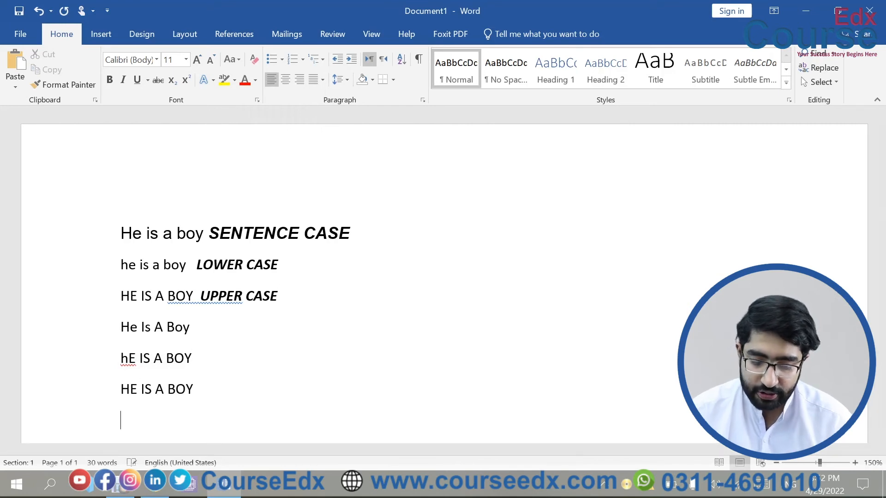
drag(194, 391, 121, 391)
click(236, 59)
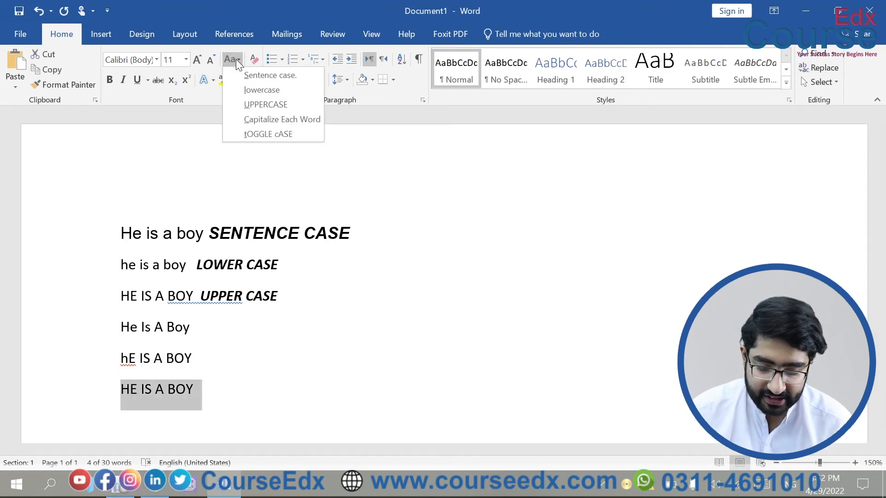
click(267, 133)
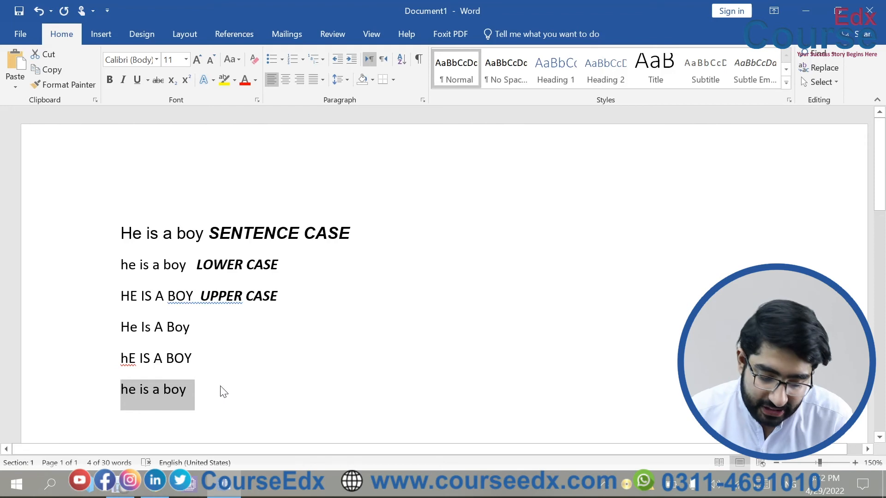
Delete all text in the document and write "DOCUMENT".
key(ctrl+a)
key(Delete)
click(216, 82)
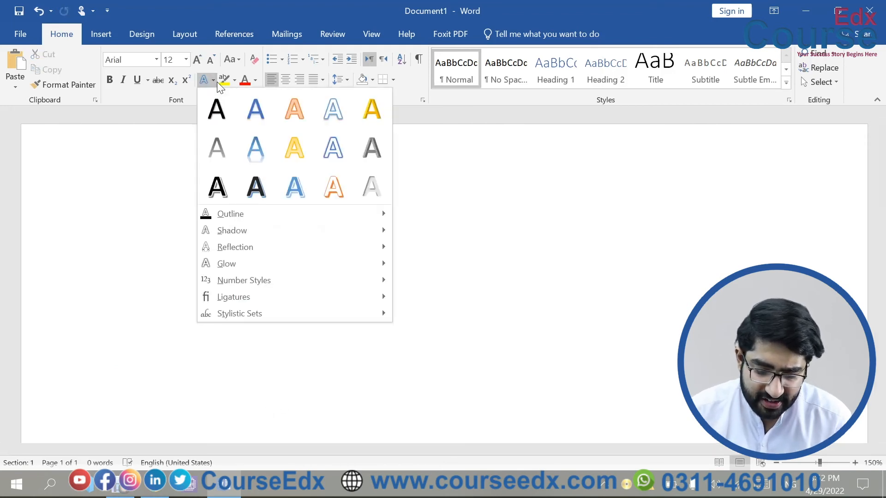
click(482, 296)
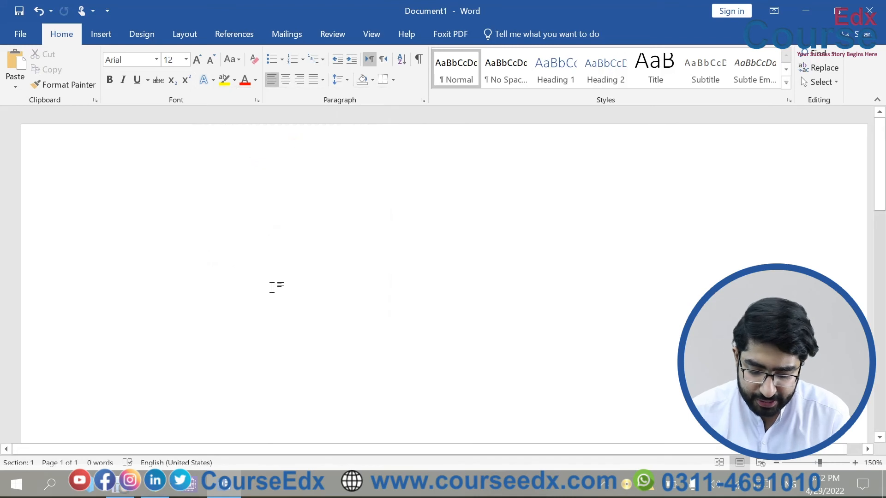
text(DOCUMENT)
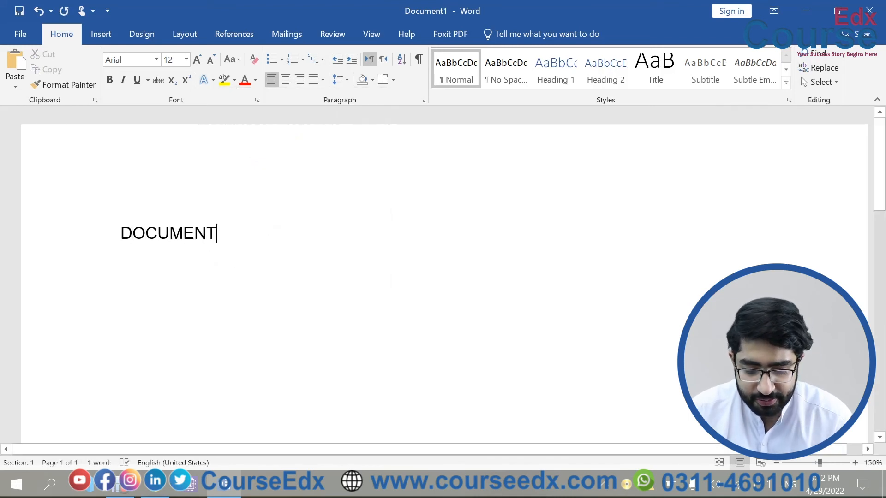
Apply the gold-filled, outlined text effect to the word "DOCUMENT" and undo it.
key(ctrl+a)
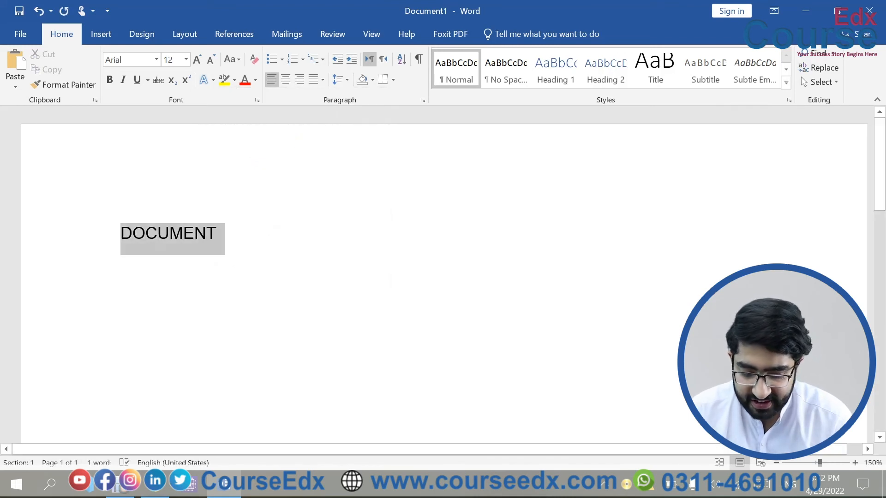
click(215, 77)
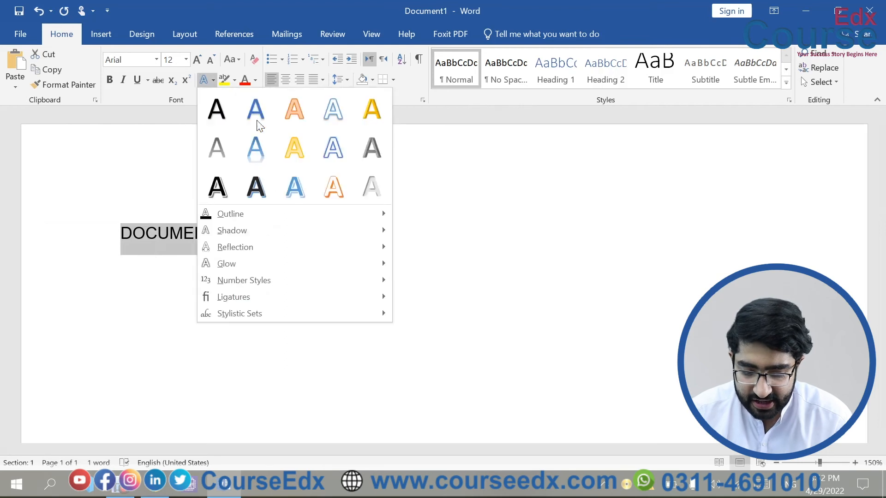
click(310, 159)
click(430, 281)
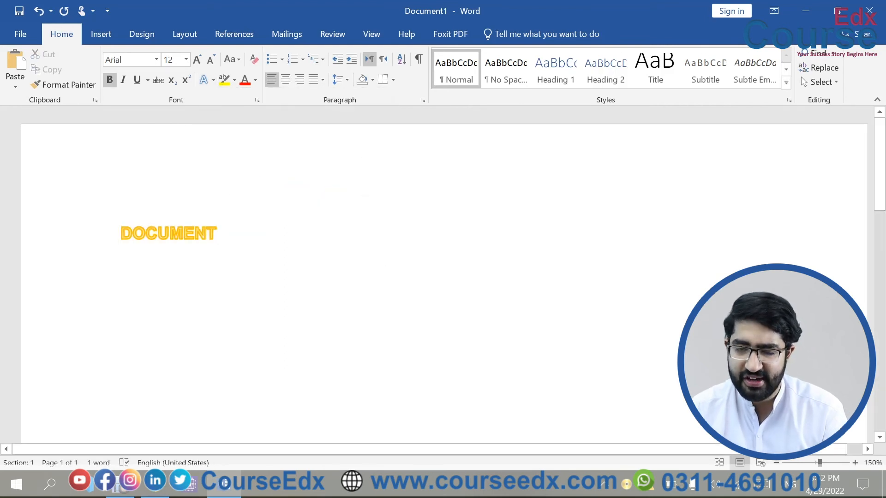
drag(220, 235, 111, 236)
key(ctrl+z)
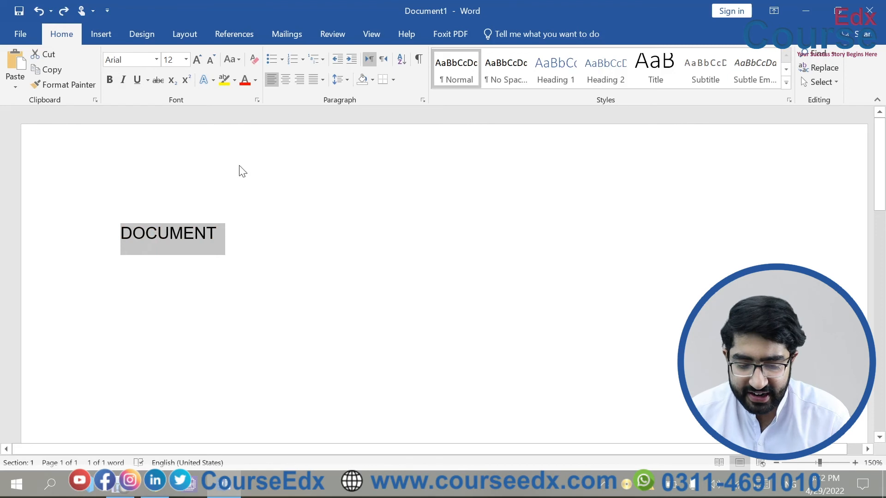
Delete the word "DOCUMENT" and generate one paragraph of sample text with =rand(1).
key(Delete)
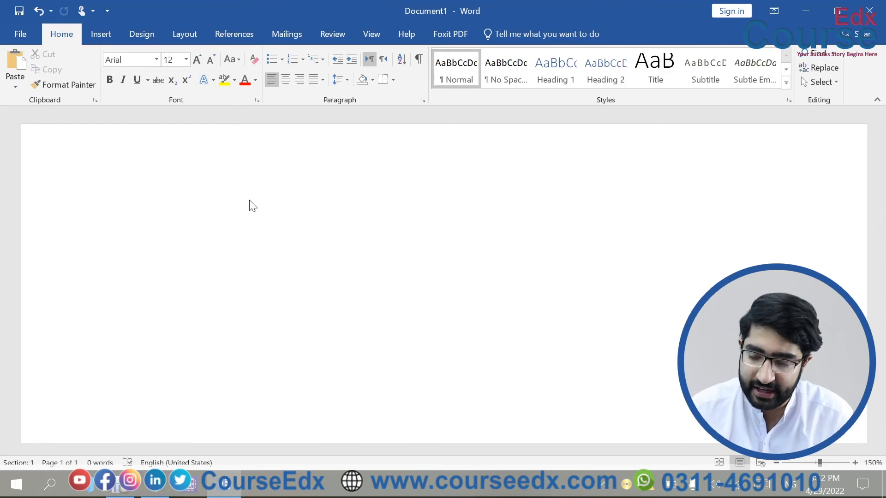
text(=rand(1))
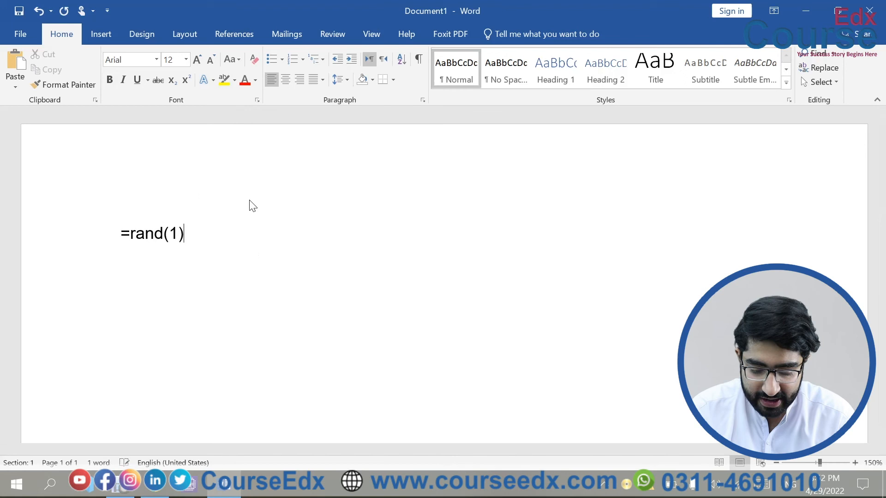
key(Return)
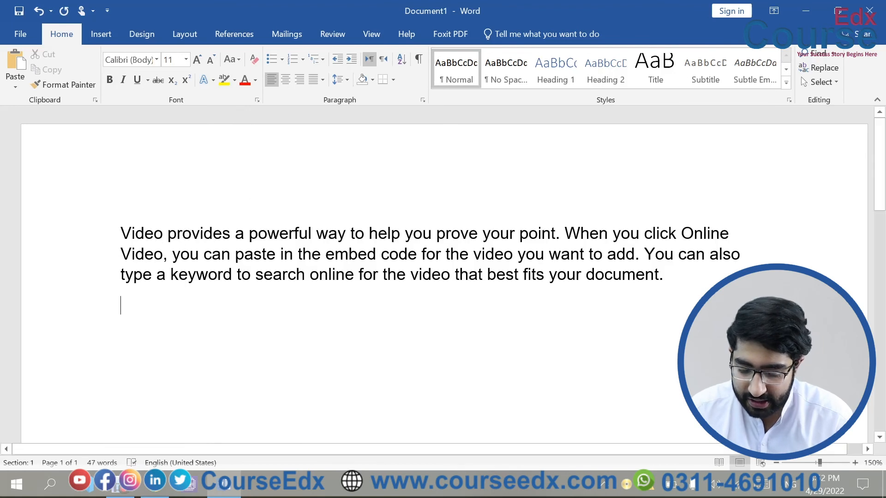
Highlight the phrase "embed code for the video you want to add" in yellow and place the cursor below the paragraph.
drag(326, 255, 634, 255)
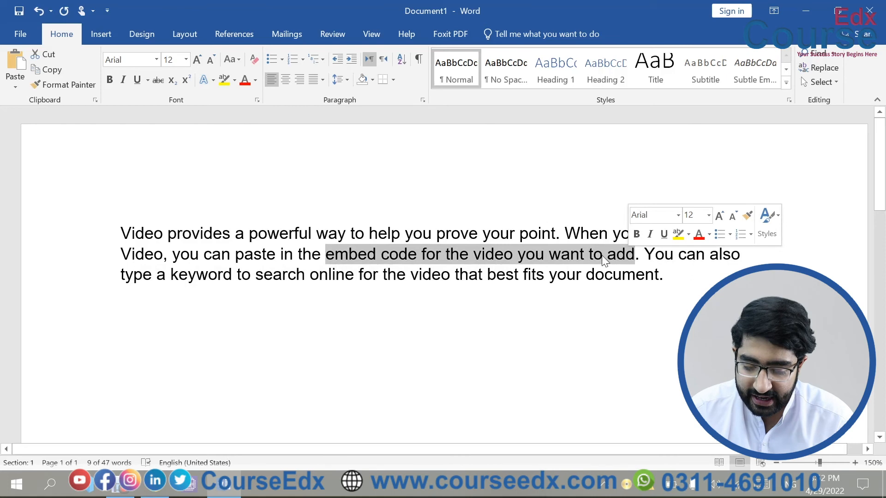
click(234, 80)
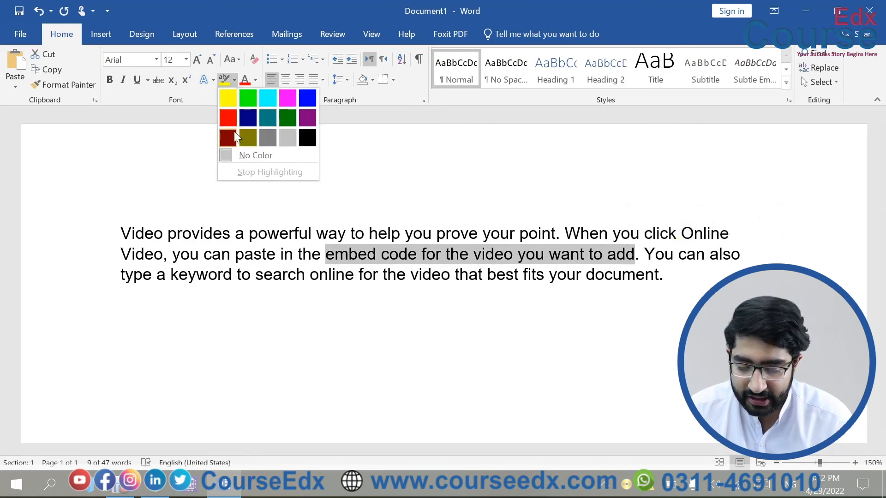
click(228, 97)
click(121, 306)
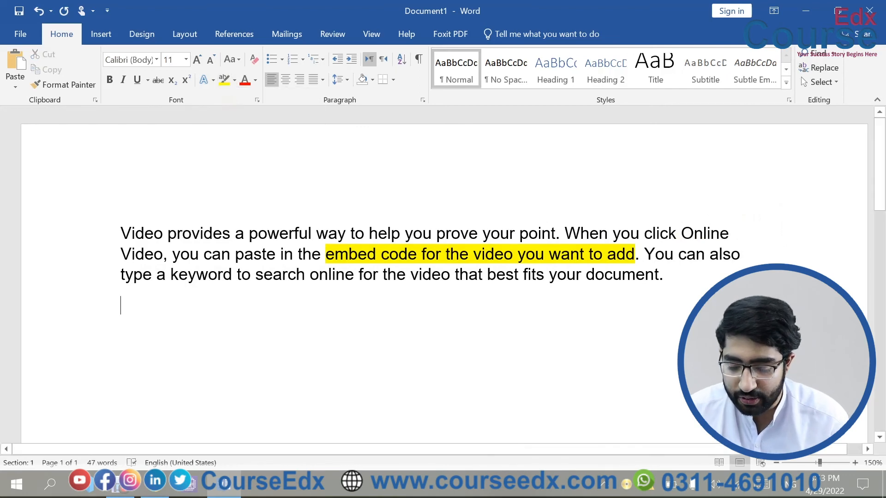
Remove the highlight from the phrase "embed code for the video you want to add" and place the cursor below the paragraph.
scroll(442, 277, up, 11)
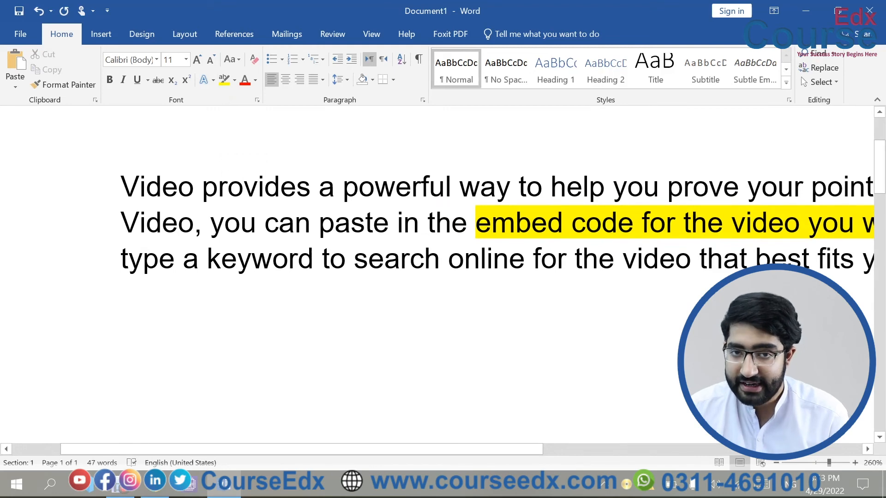
scroll(442, 277, down, 8)
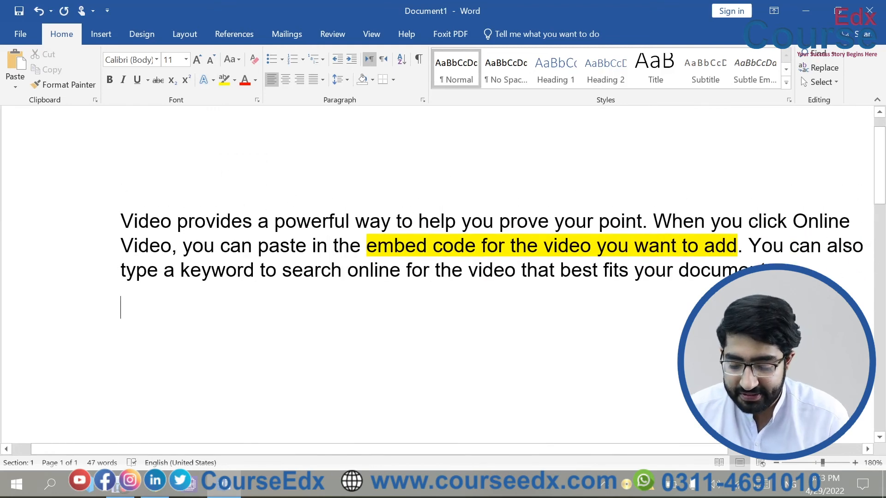
drag(748, 247, 367, 247)
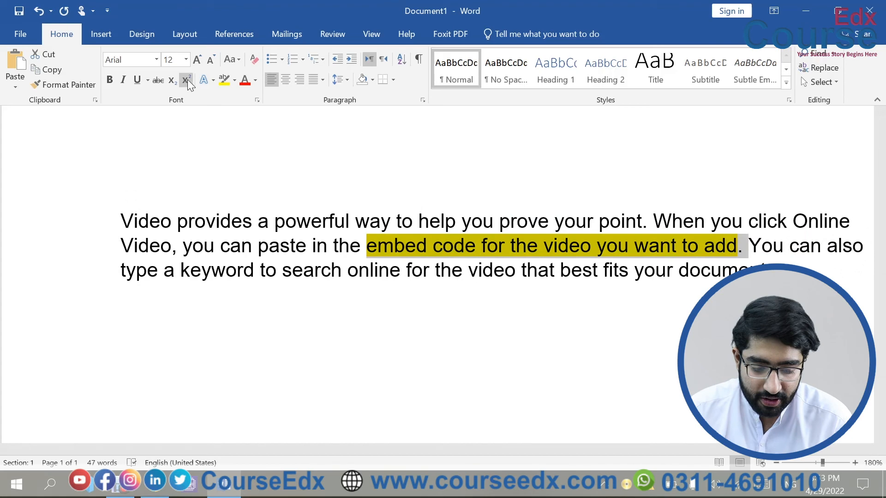
click(235, 80)
click(273, 155)
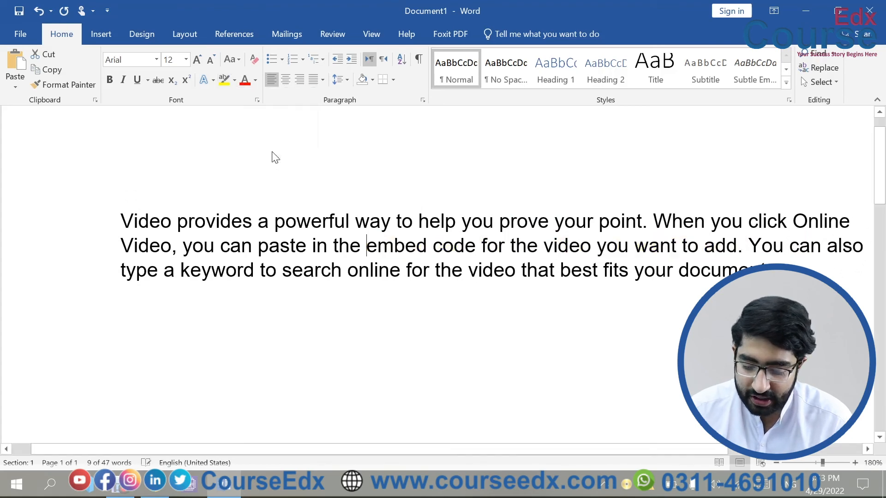
key(Left)
click(121, 307)
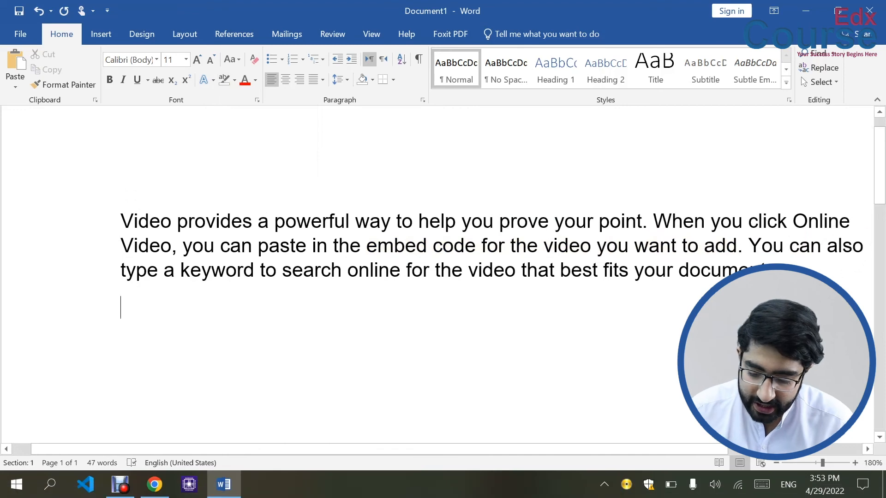
Highlight the phrase "embed code for the video you want to add" in yellow again and deselect it.
click(366, 246)
drag(366, 246, 737, 246)
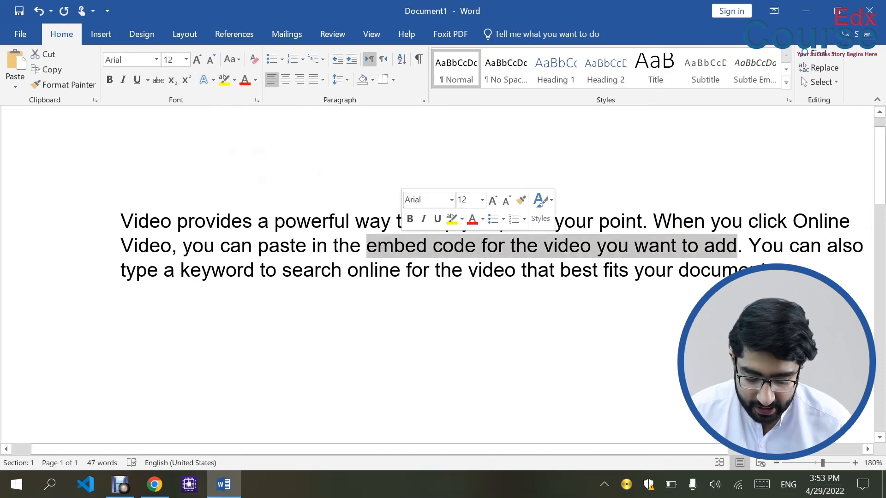
key(ctrl+alt+h)
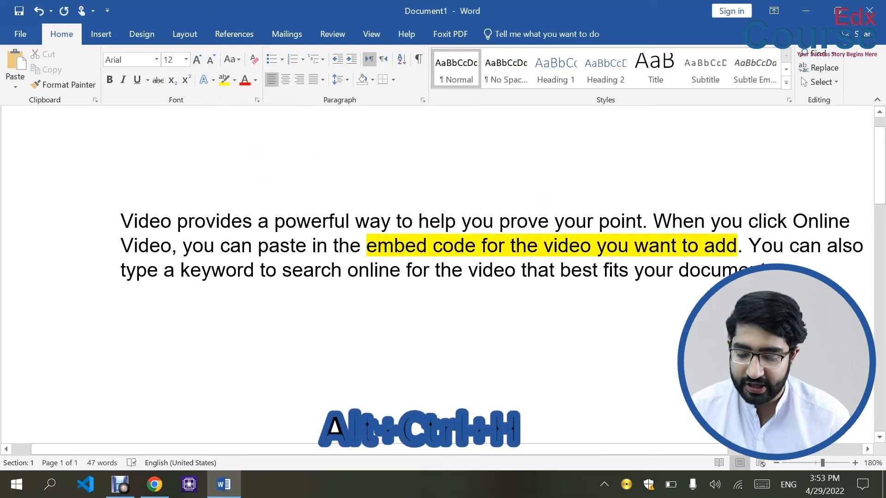
click(560, 270)
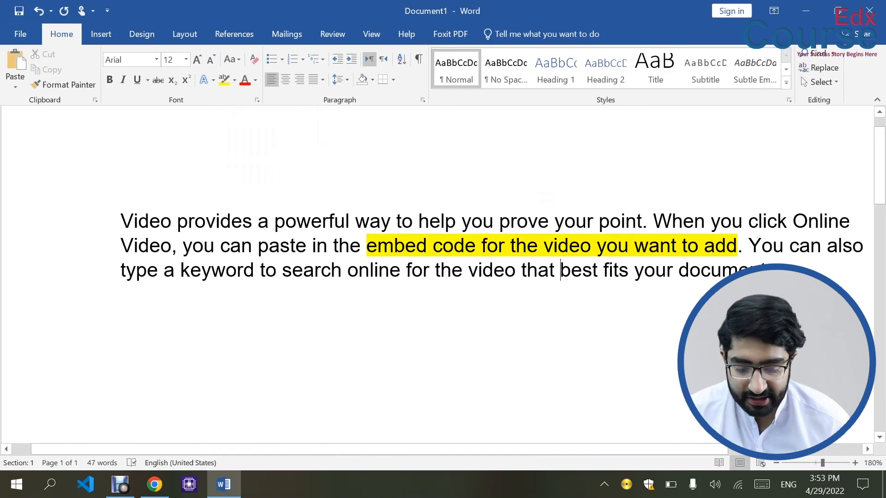
Change the font colour of the word "powerful" to the light blue theme colour and deselect it.
drag(350, 222, 275, 222)
click(256, 82)
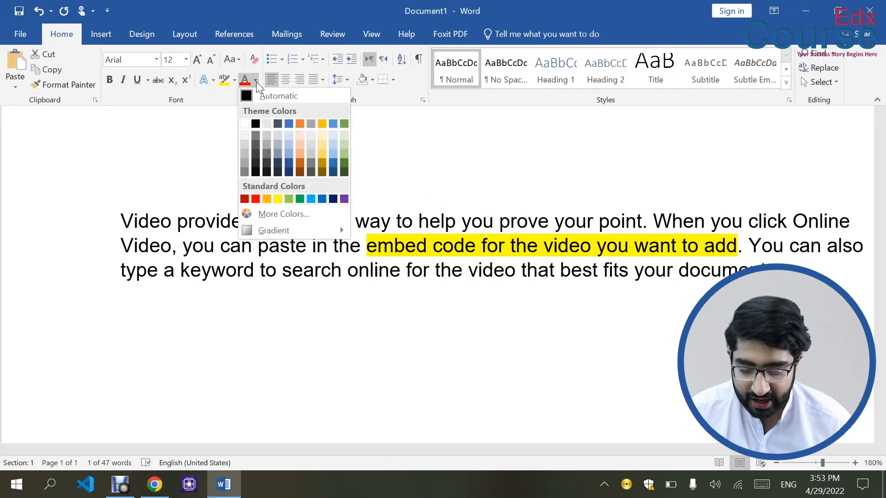
click(332, 124)
click(418, 221)
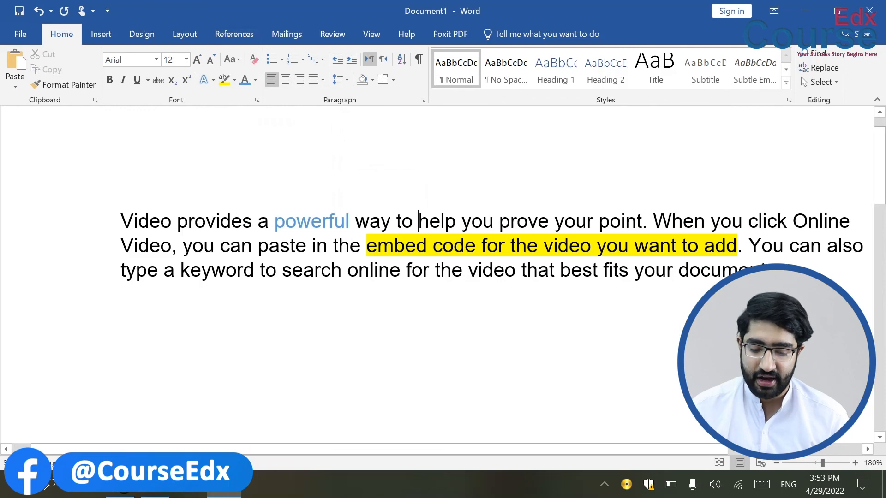
Select the blue word "powerful" in the first line of the paragraph.
scroll(443, 249, up, 8)
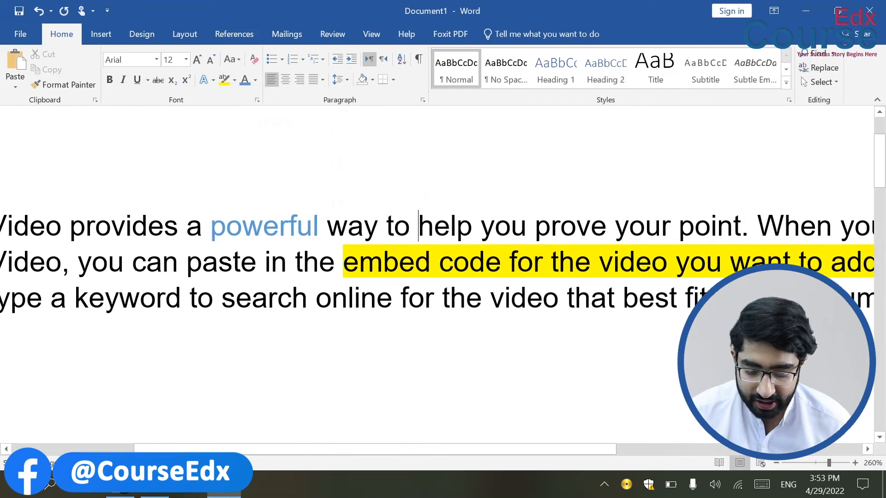
drag(319, 227, 211, 227)
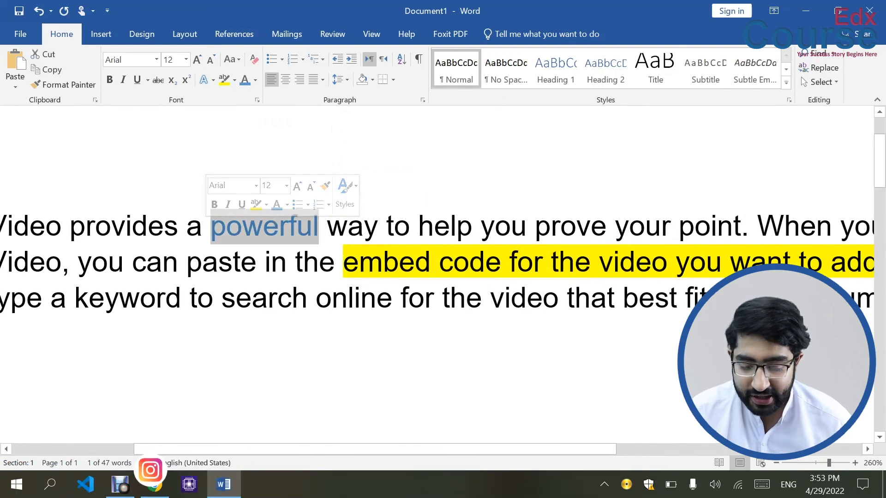
drag(344, 262, 550, 262)
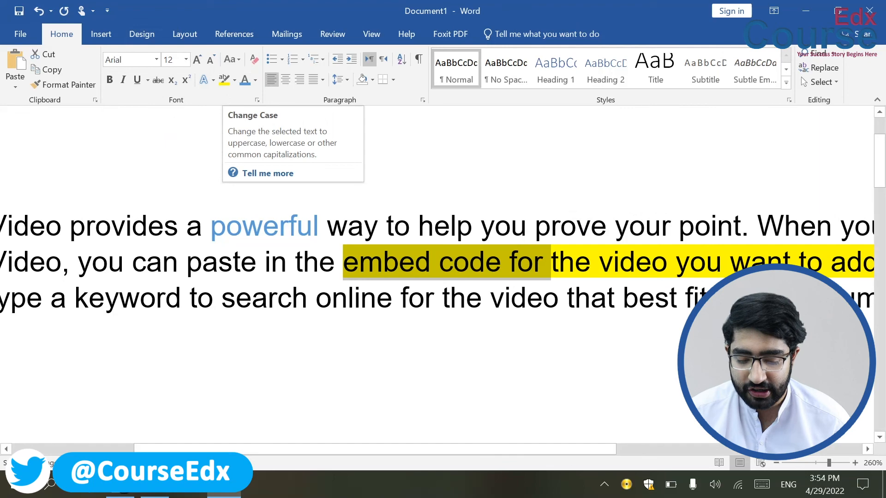
drag(320, 227, 280, 227)
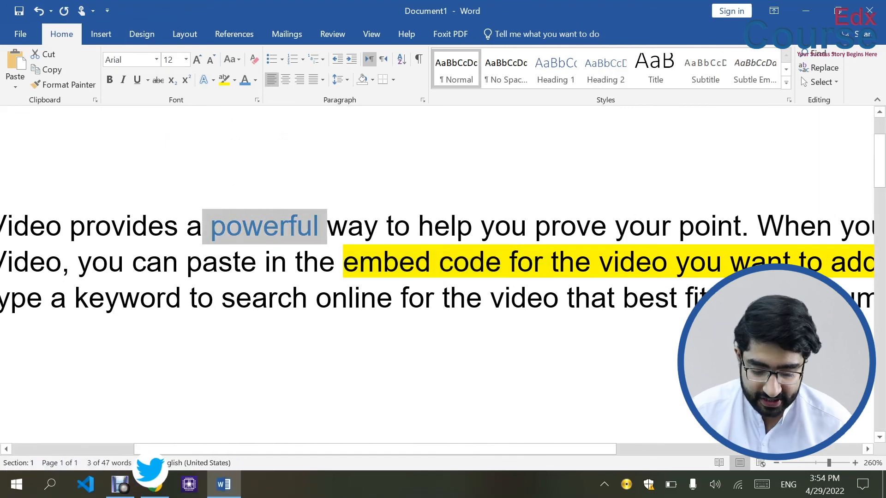